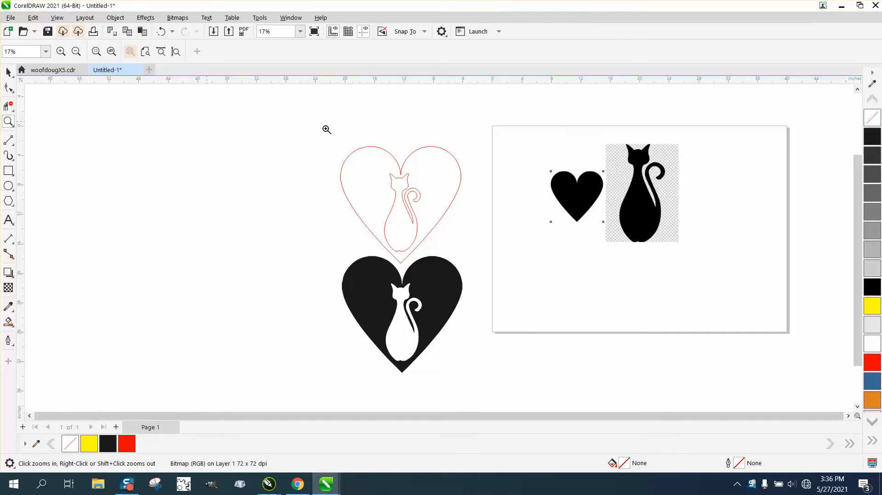
- Draw a rectangle about 28 by 19 inches around the heart and cat bitmaps
{"action": "left_click_drag", "start_coordinate": [540, 135], "coordinate": [717, 259]}
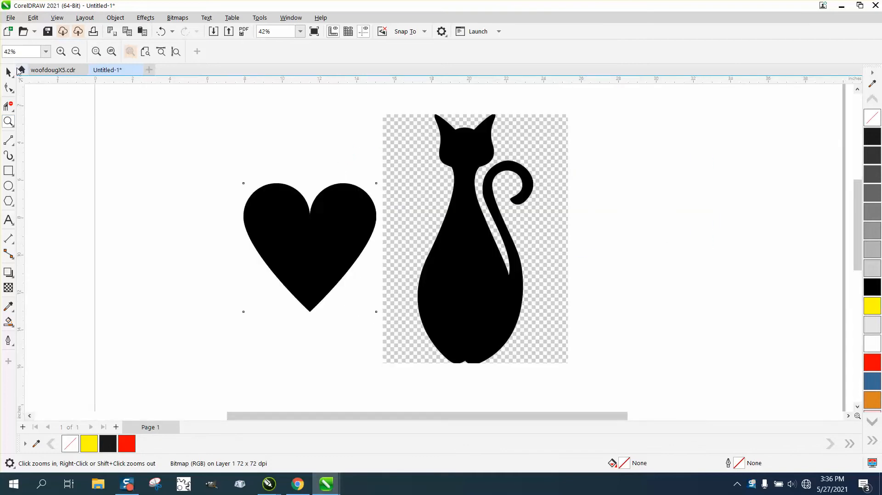
{"action": "left_click", "coordinate": [12, 73]}
{"action": "scroll", "coordinate": [286, 188], "scroll_direction": "down", "scroll_amount": 2}
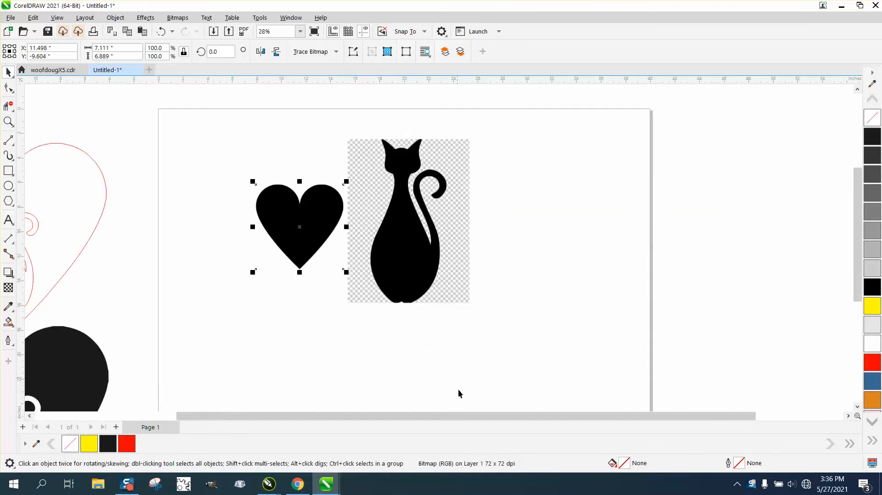
{"action": "left_click", "coordinate": [9, 171]}
{"action": "left_click_drag", "start_coordinate": [183, 113], "coordinate": [527, 347]}
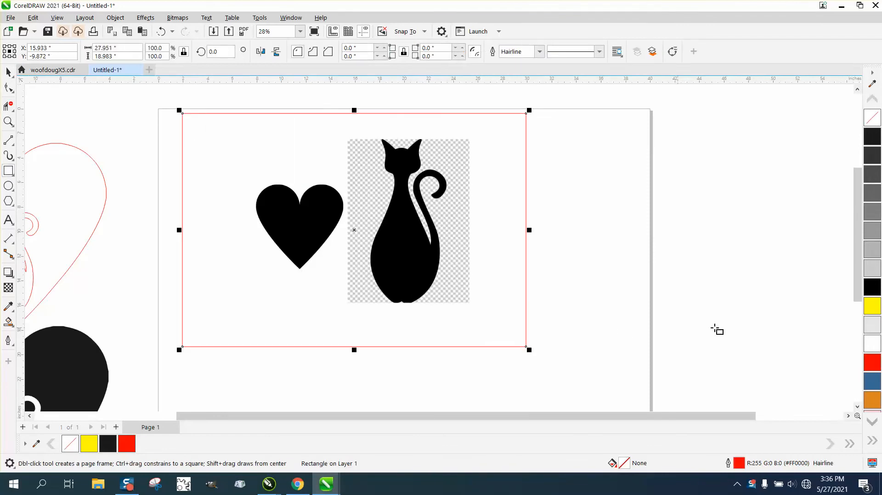
- Fill the rectangle with yellow and send it to the back of the page
{"action": "left_click", "coordinate": [872, 306]}
{"action": "left_click", "coordinate": [121, 17]}
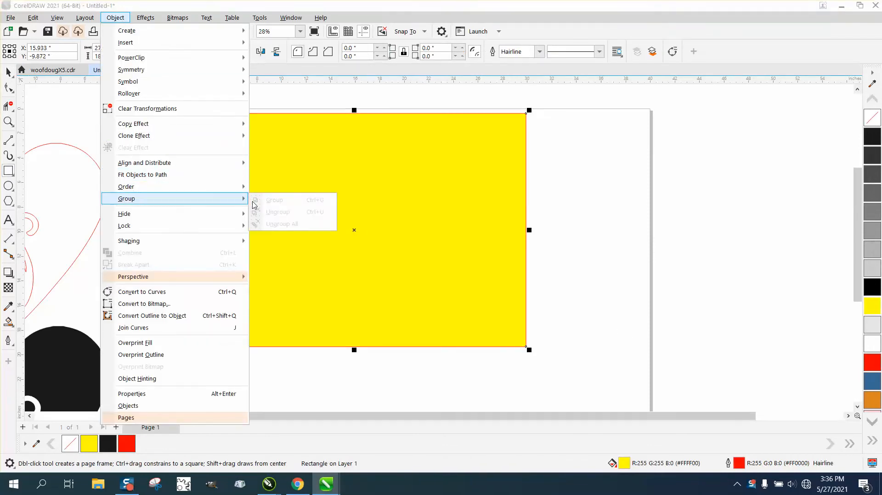
{"action": "mouse_move", "coordinate": [246, 188]}
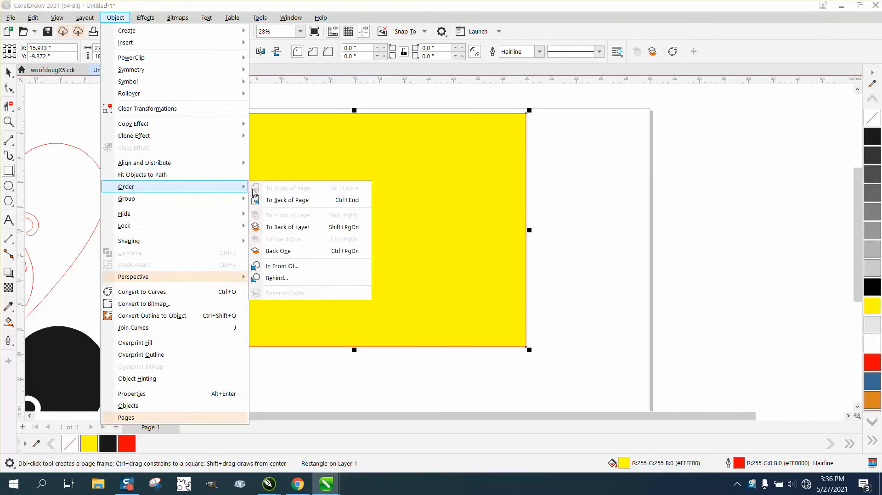
{"action": "left_click", "coordinate": [280, 200]}
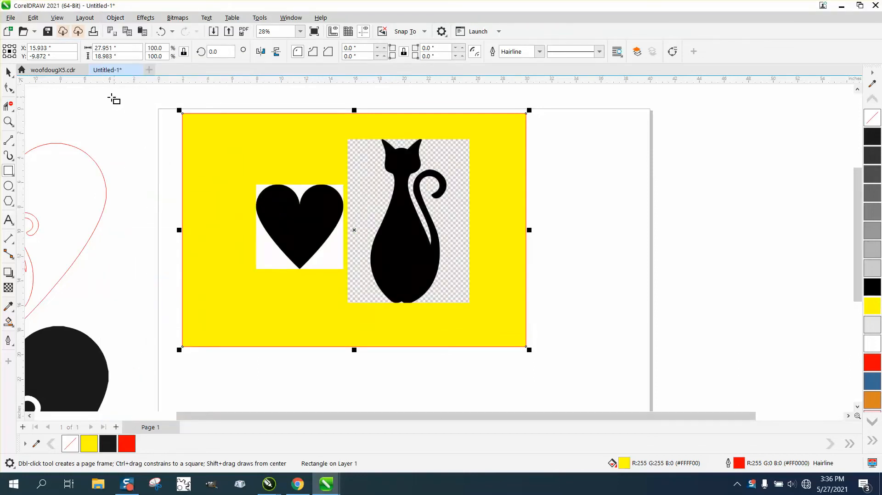
- Trace the heart bitmap with an Outline Trace of type Clipart, removing the background color automatically
{"action": "key", "text": "space"}
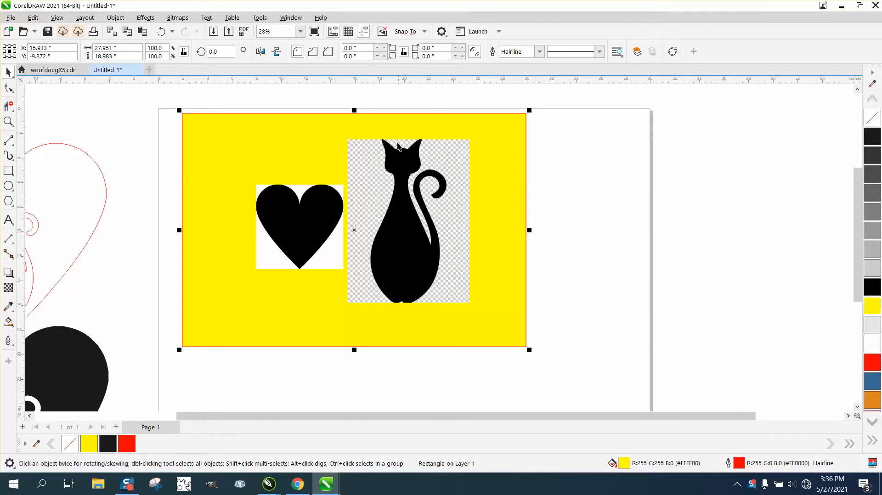
{"action": "left_click", "coordinate": [297, 102]}
{"action": "left_click", "coordinate": [311, 197]}
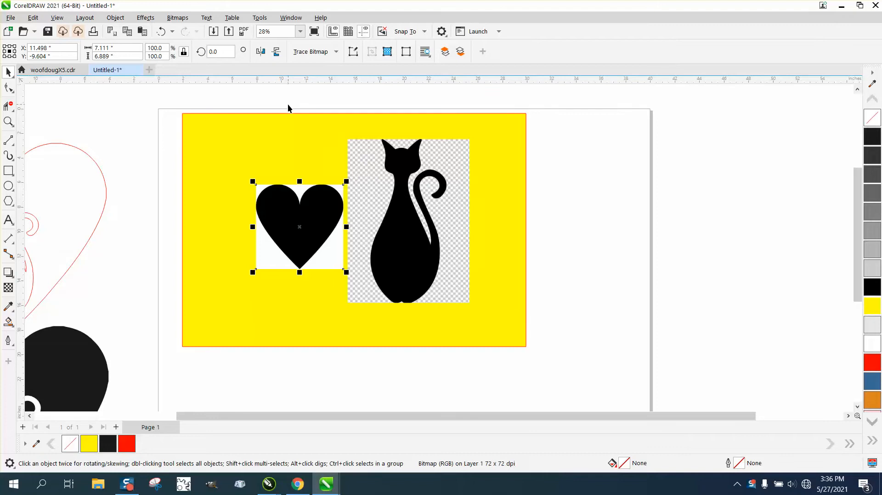
{"action": "left_click", "coordinate": [337, 52]}
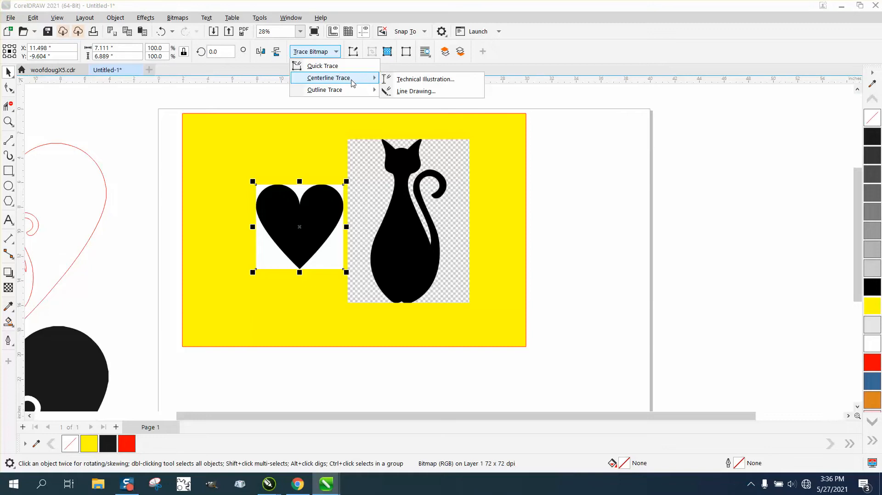
{"action": "left_click", "coordinate": [178, 18]}
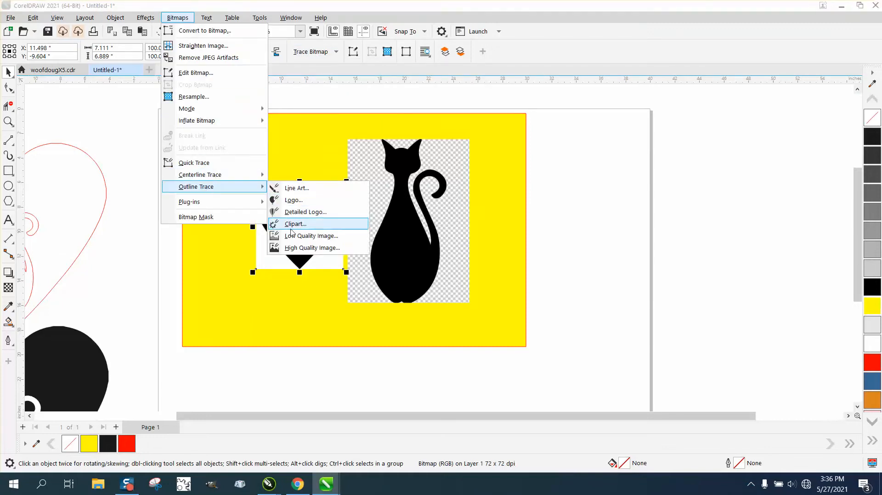
{"action": "left_click", "coordinate": [291, 227]}
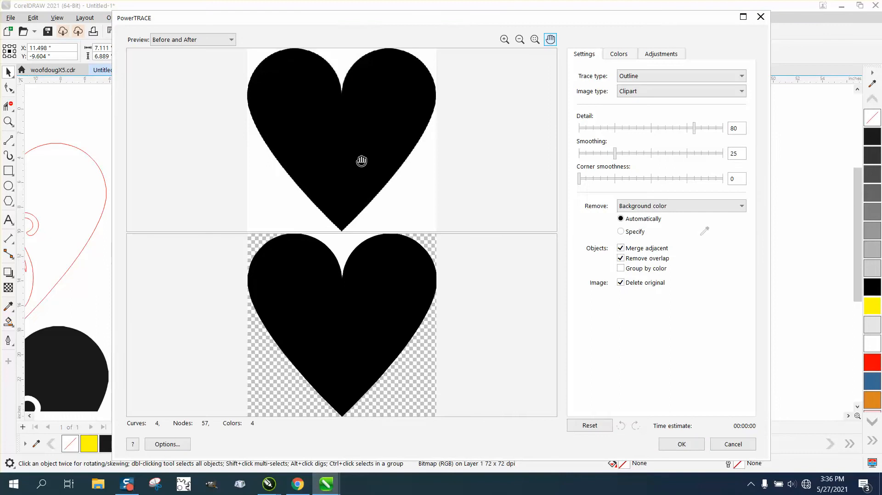
{"action": "left_click", "coordinate": [673, 445]}
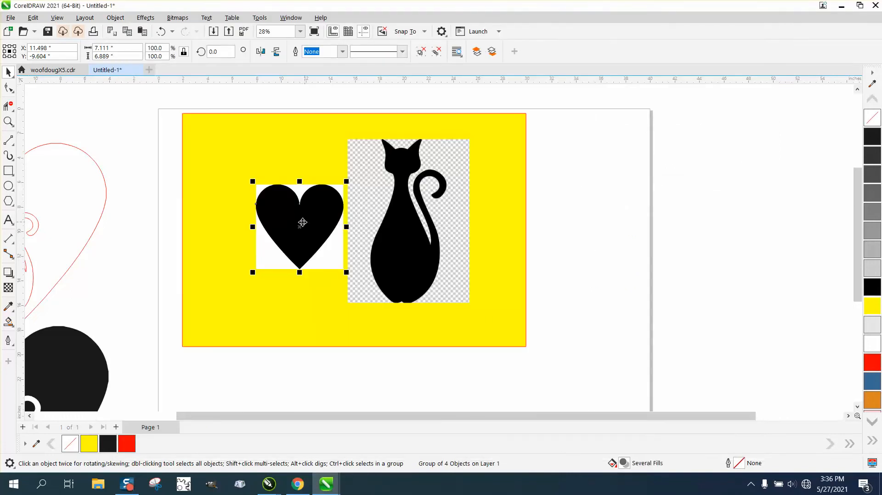
- Widen the yellow rectangle to about 43 inches and move the traced heart to the far side of the cat bitmap
{"action": "left_click", "coordinate": [515, 220]}
{"action": "left_click_drag", "start_coordinate": [529, 231], "coordinate": [712, 230]}
{"action": "mouse_move", "coordinate": [320, 222]}
{"action": "left_mouse_down"}
{"action": "mouse_move", "coordinate": [584, 224]}
{"action": "mouse_move", "coordinate": [548, 223]}
{"action": "left_mouse_up"}
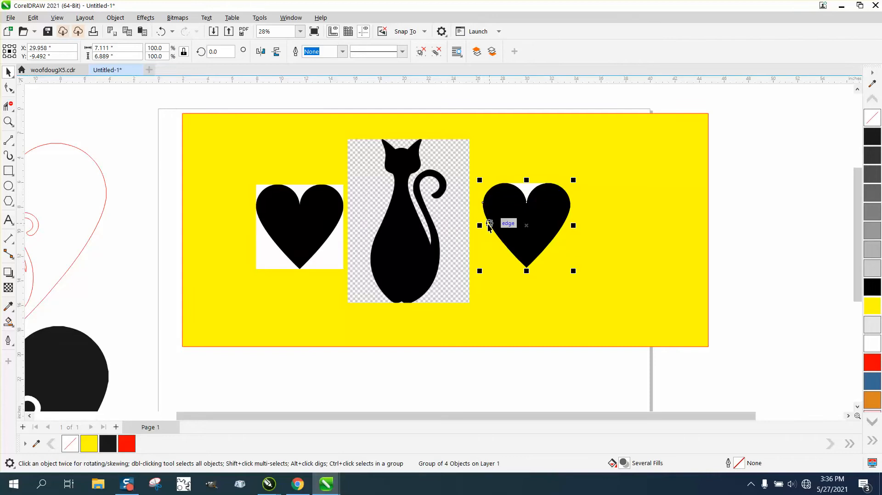
- Ungroup the traced heart and delete the white piece between its two lobes
{"action": "left_click", "coordinate": [119, 18]}
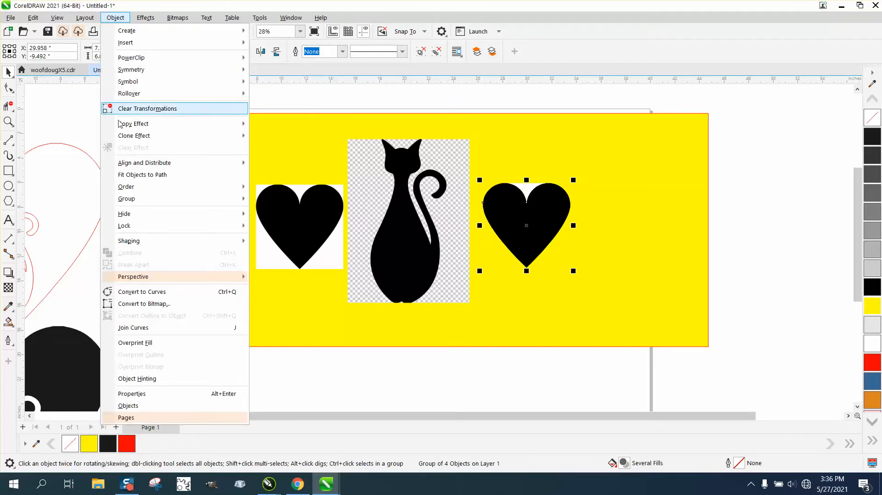
{"action": "mouse_move", "coordinate": [127, 198]}
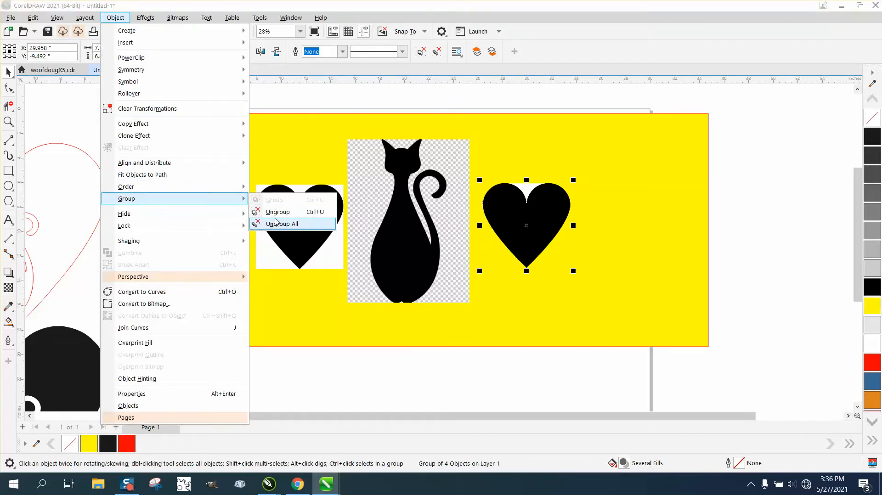
{"action": "left_click", "coordinate": [271, 212]}
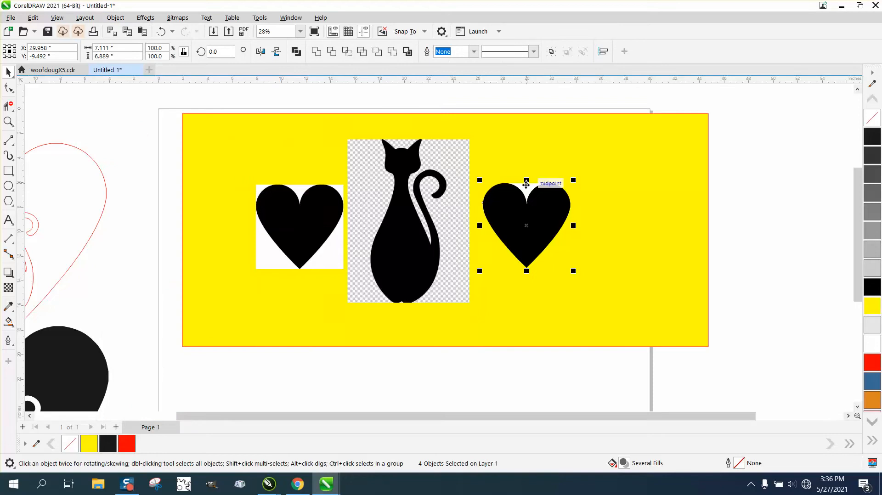
{"action": "left_click", "coordinate": [530, 104]}
{"action": "left_click_drag", "start_coordinate": [530, 189], "coordinate": [527, 152]}
{"action": "key", "text": "Delete"}
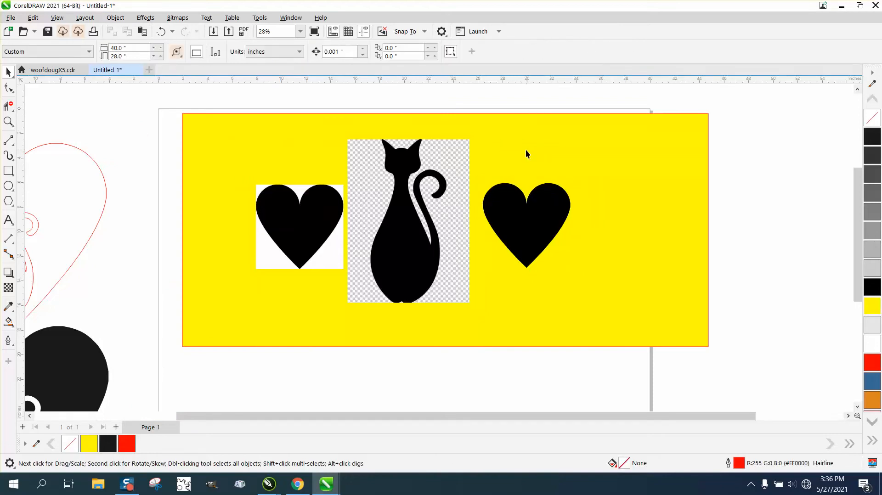
- Undo the deletion of the heart's white notch piece and move that piece outside the yellow rectangle
{"action": "left_click", "coordinate": [161, 31]}
{"action": "left_click_drag", "start_coordinate": [523, 154], "coordinate": [755, 173]}
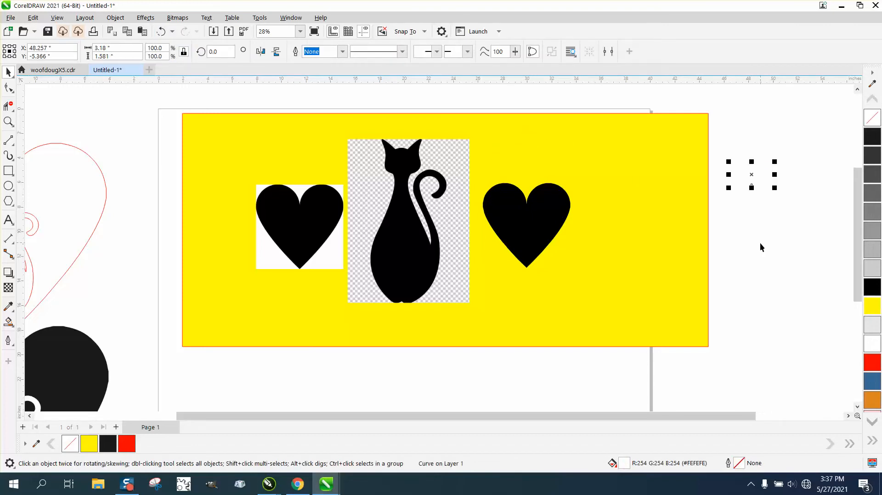
{"action": "left_click", "coordinate": [760, 244]}
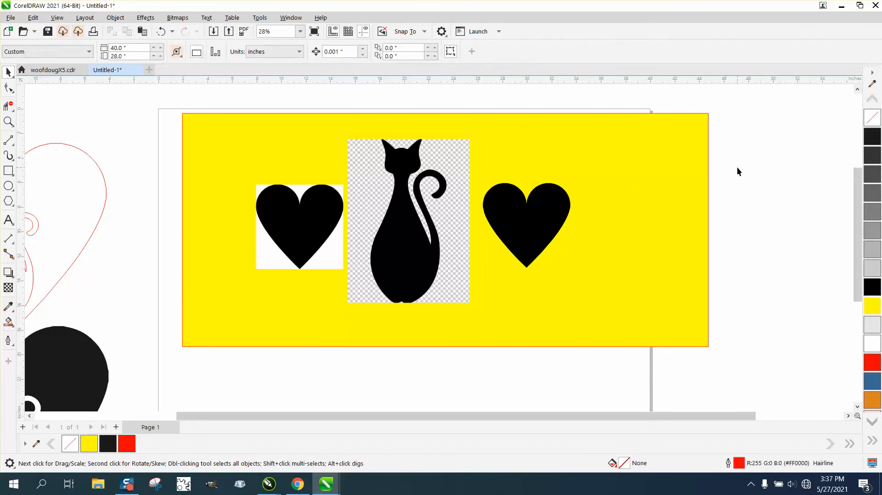
{"action": "left_click_drag", "start_coordinate": [726, 135], "coordinate": [815, 221]}
{"action": "key", "text": "XF86Calculator"}
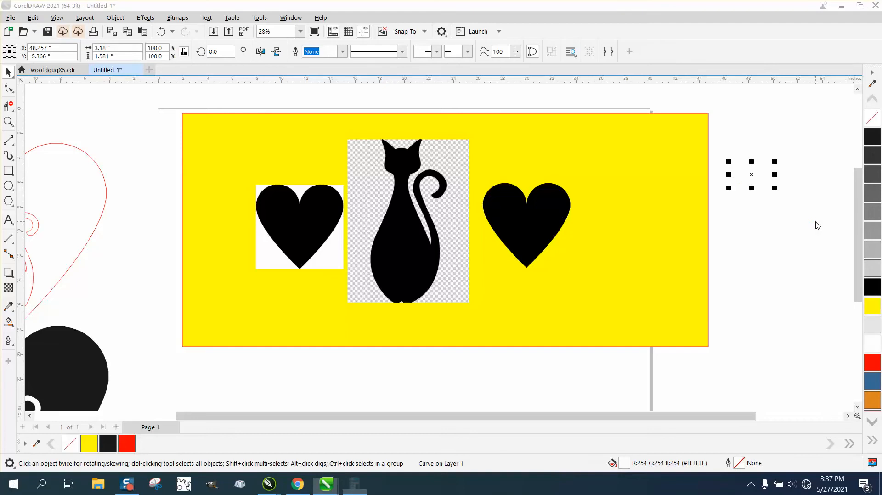
{"action": "left_click", "coordinate": [835, 109]}
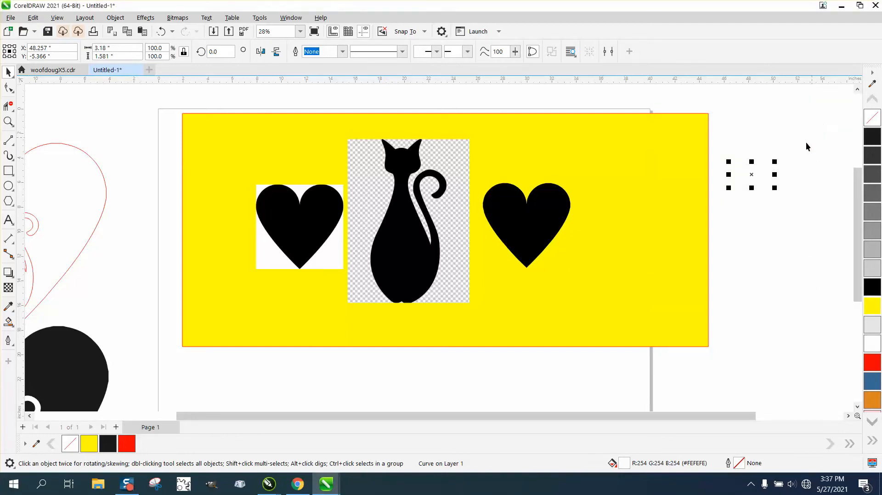
{"action": "left_click", "coordinate": [781, 165]}
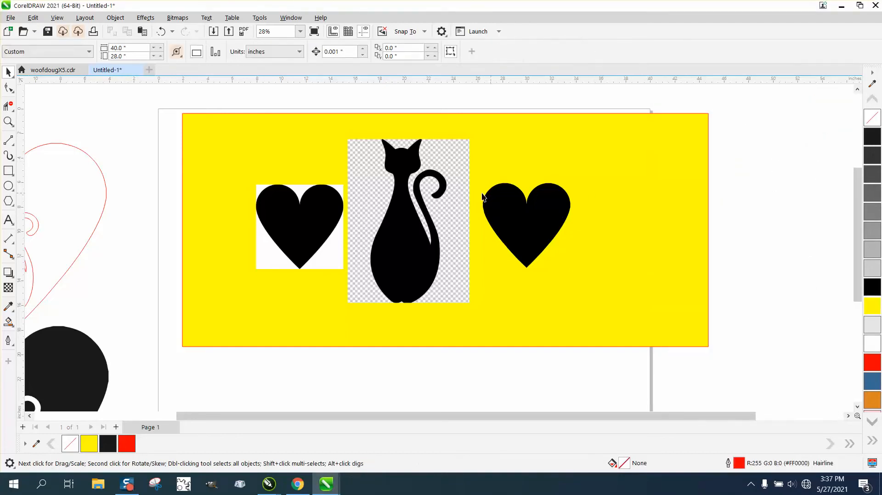
- Trace the cat bitmap with an Outline Trace of type Clipart and move the tracing beside the traced heart
{"action": "left_click", "coordinate": [411, 209]}
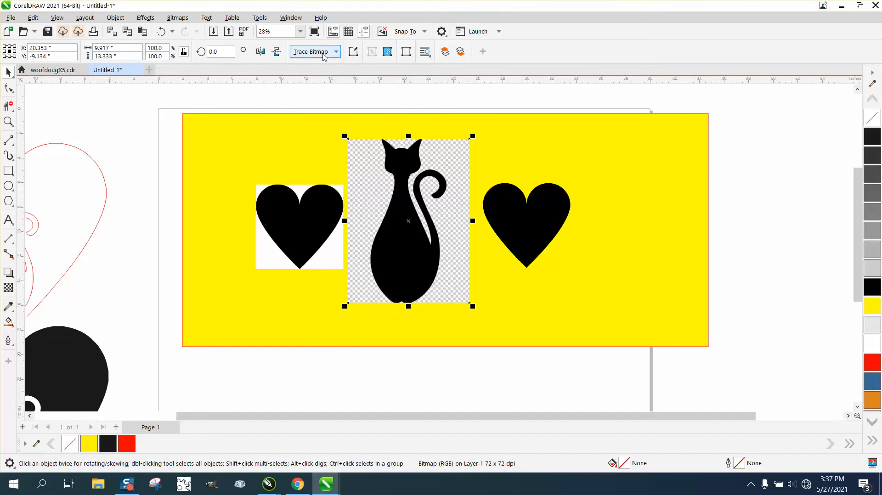
{"action": "left_click", "coordinate": [336, 54]}
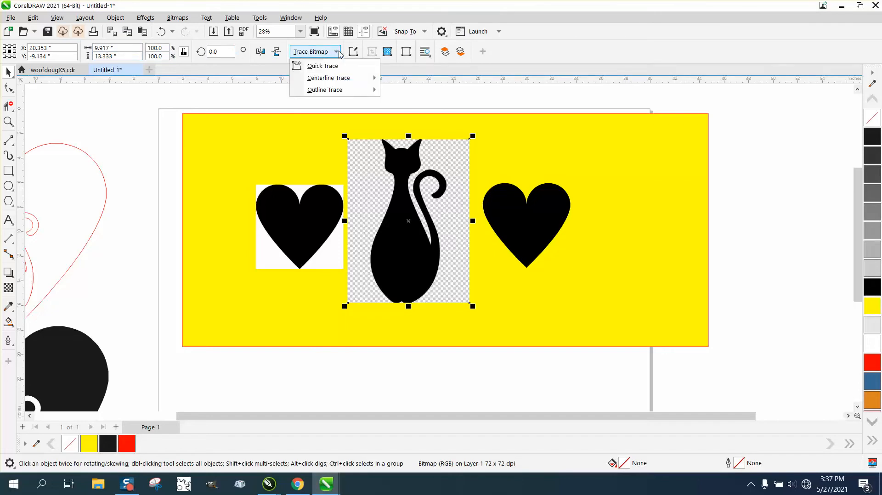
{"action": "mouse_move", "coordinate": [358, 90]}
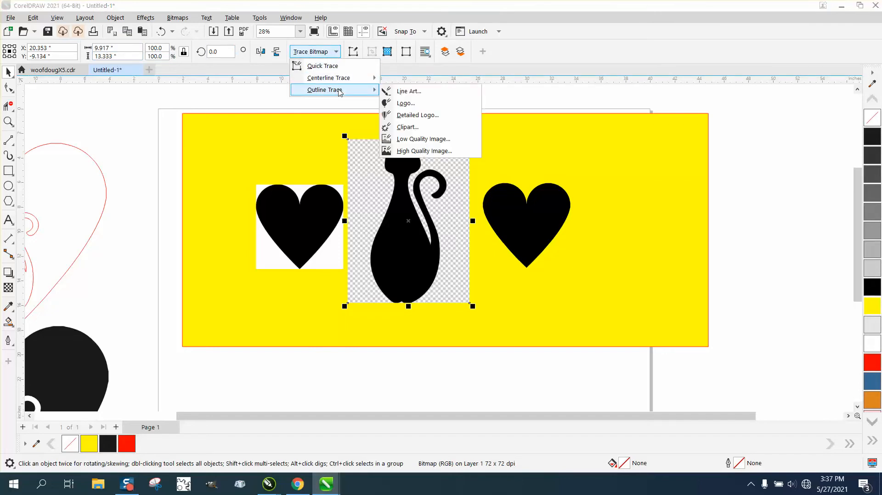
{"action": "left_click", "coordinate": [415, 128]}
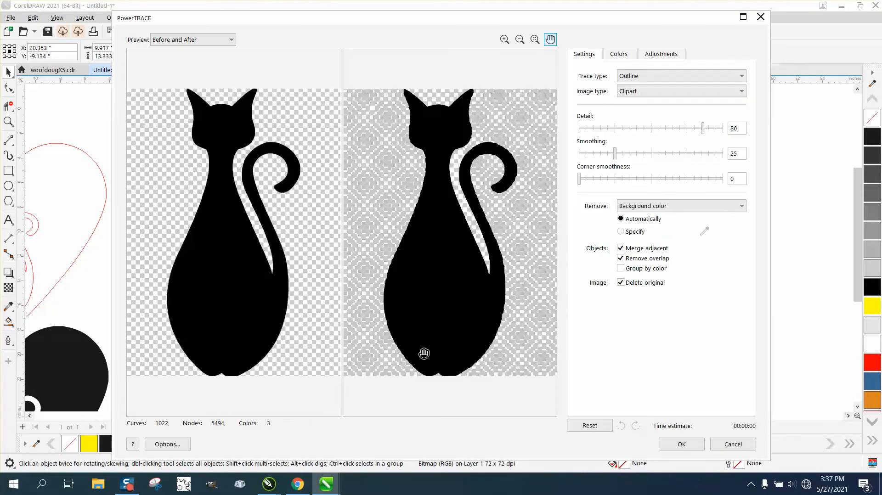
{"action": "left_click", "coordinate": [677, 444]}
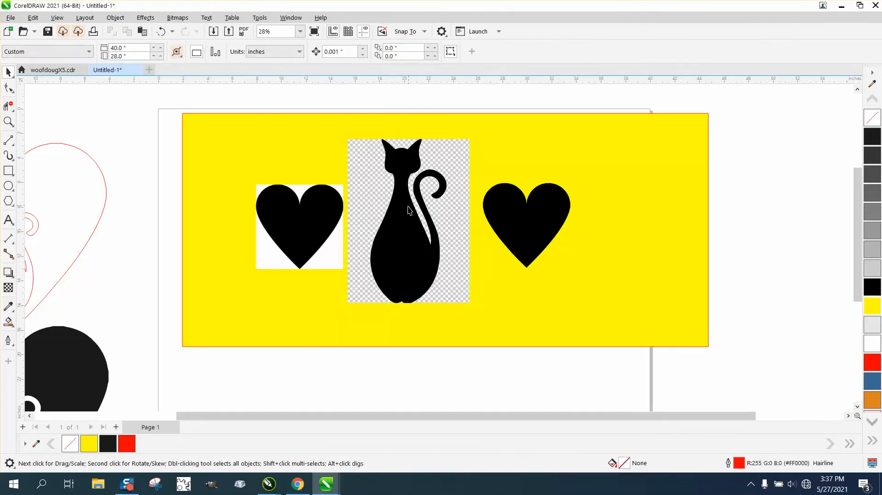
{"action": "left_click_drag", "start_coordinate": [411, 225], "coordinate": [643, 225]}
- Ungroup the traced cat and move its black silhouette off the checkered background, down over the traced heart
{"action": "left_click", "coordinate": [115, 19]}
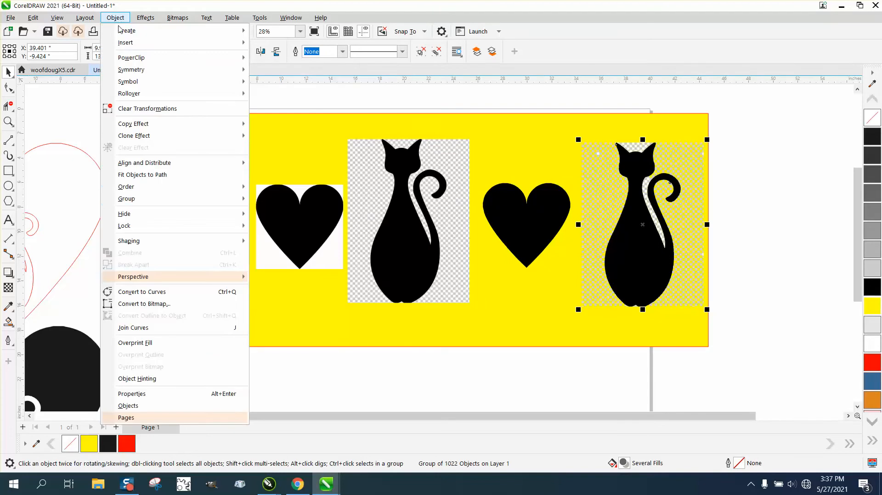
{"action": "mouse_move", "coordinate": [138, 199]}
{"action": "left_click", "coordinate": [277, 212]}
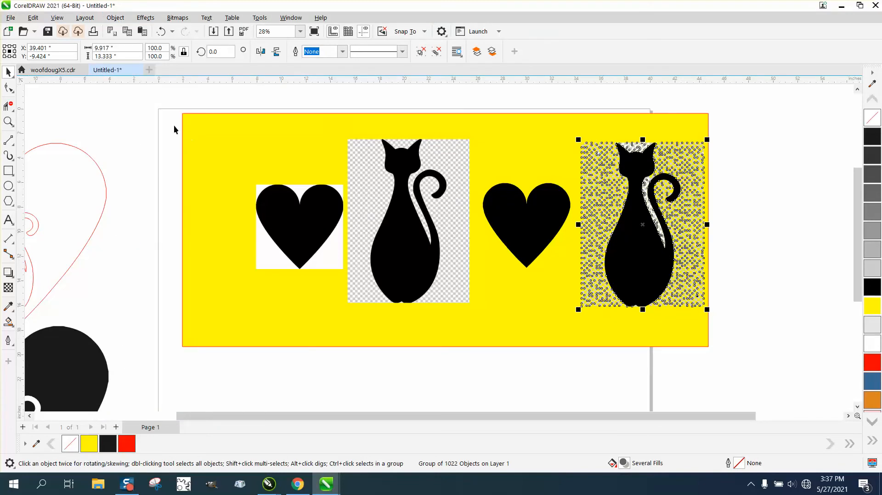
{"action": "key", "text": "Escape"}
{"action": "left_click_drag", "start_coordinate": [620, 267], "coordinate": [518, 352]}
- Move the yellow rectangle out of the way and delete all the checkered background pieces of the cat tracing
{"action": "left_click", "coordinate": [611, 219]}
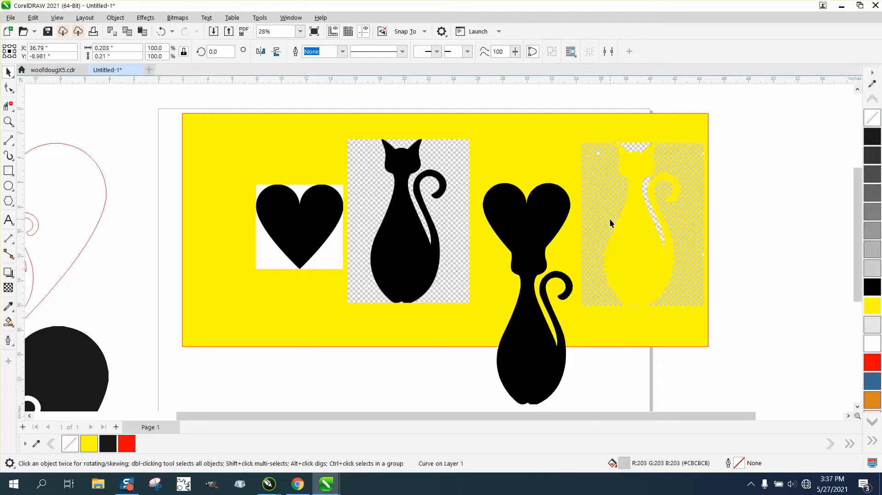
{"action": "left_click_drag", "start_coordinate": [574, 159], "coordinate": [770, 347]}
{"action": "left_click", "coordinate": [616, 199]}
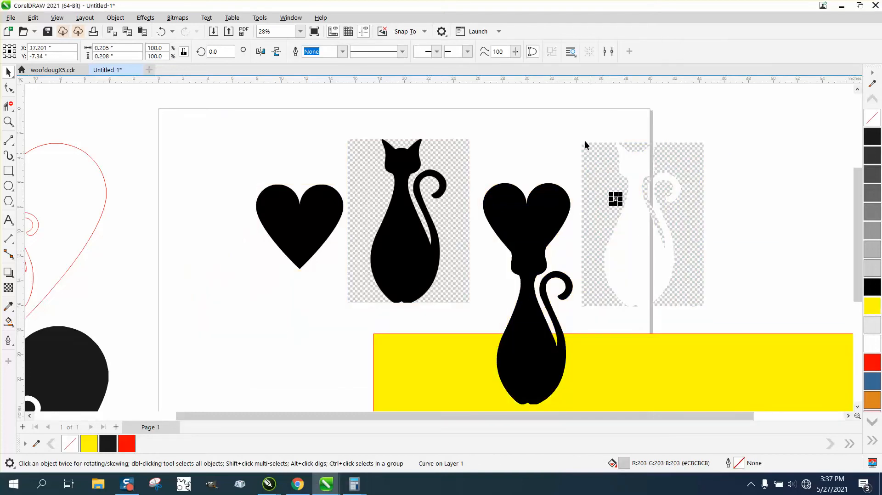
{"action": "mouse_move", "coordinate": [585, 142]}
{"action": "left_mouse_down"}
{"action": "mouse_move", "coordinate": [724, 321]}
{"action": "mouse_move", "coordinate": [749, 297]}
{"action": "left_mouse_up"}
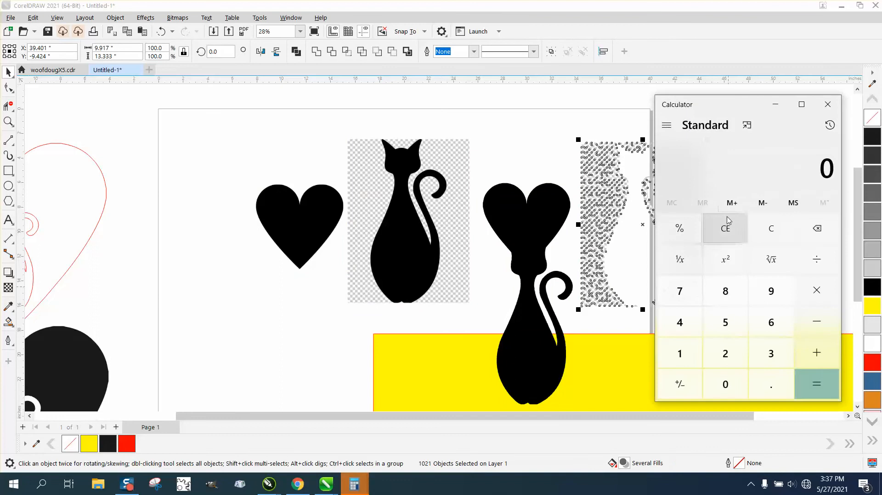
{"action": "left_click", "coordinate": [828, 105]}
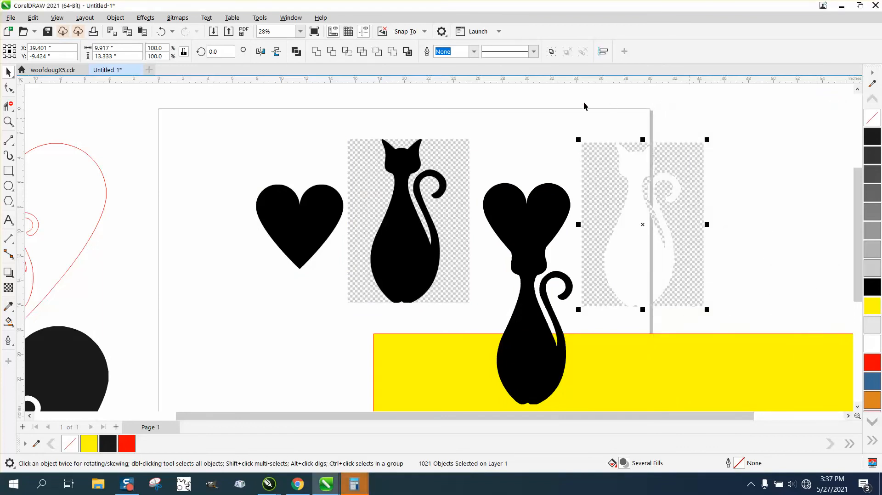
{"action": "key", "text": "Delete"}
- Delete the original cat and heart bitmaps, and move the yellow rectangle back behind the traced heart and cat
{"action": "left_click", "coordinate": [434, 233]}
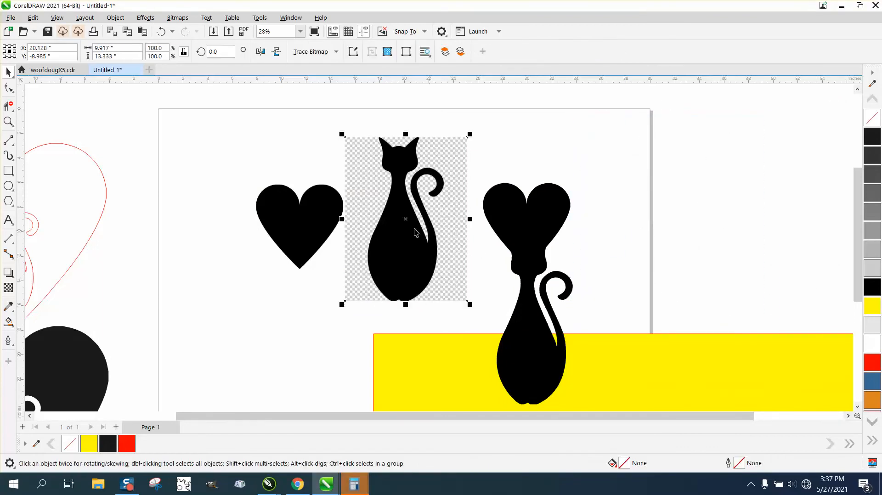
{"action": "key", "text": "Delete"}
{"action": "left_click", "coordinate": [319, 213]}
{"action": "key", "text": "Delete"}
{"action": "left_click", "coordinate": [442, 335]}
{"action": "left_click_drag", "start_coordinate": [441, 334], "coordinate": [308, 134]}
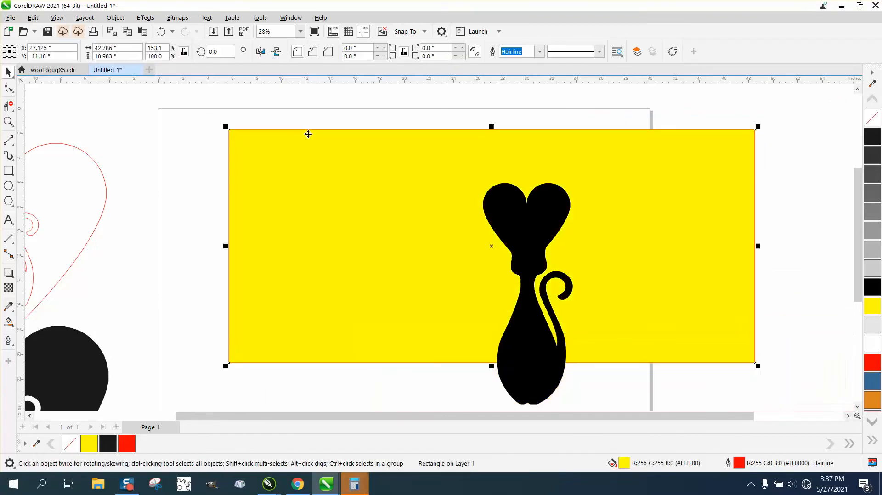
- Separate the traced heart and cat so they sit side by side on the yellow rectangle
{"action": "left_click", "coordinate": [764, 195]}
{"action": "left_click_drag", "start_coordinate": [551, 201], "coordinate": [403, 208]}
{"action": "left_click_drag", "start_coordinate": [529, 321], "coordinate": [491, 248]}
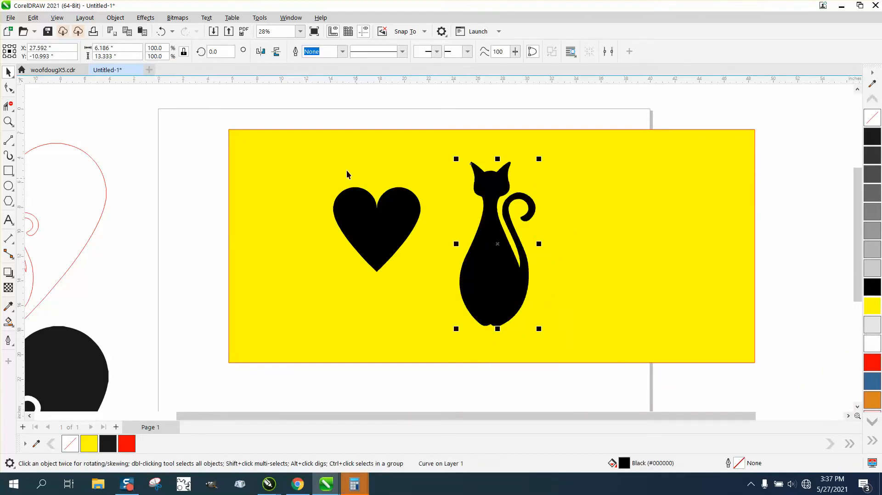
- Draw a wave shape and a heart with the Common Shapes tool, and delete both
{"action": "left_click", "coordinate": [14, 206]}
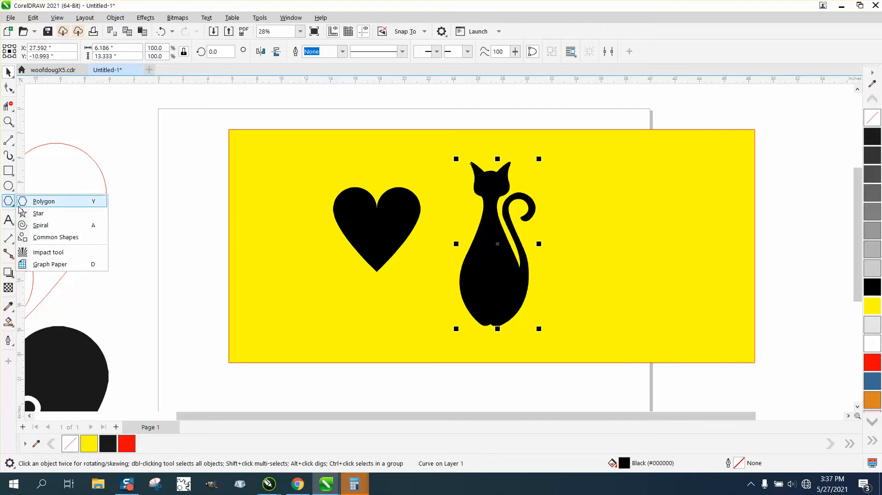
{"action": "left_click", "coordinate": [58, 238]}
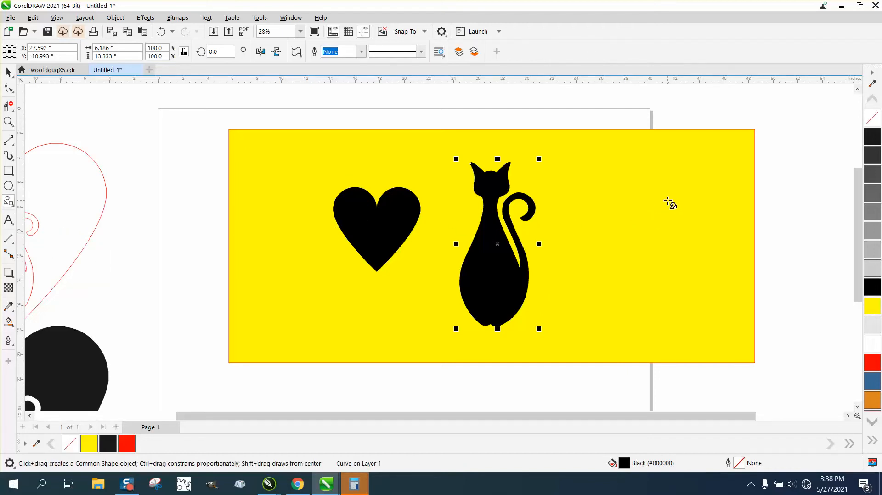
{"action": "left_click_drag", "start_coordinate": [684, 191], "coordinate": [588, 301]}
{"action": "left_click", "coordinate": [298, 54]}
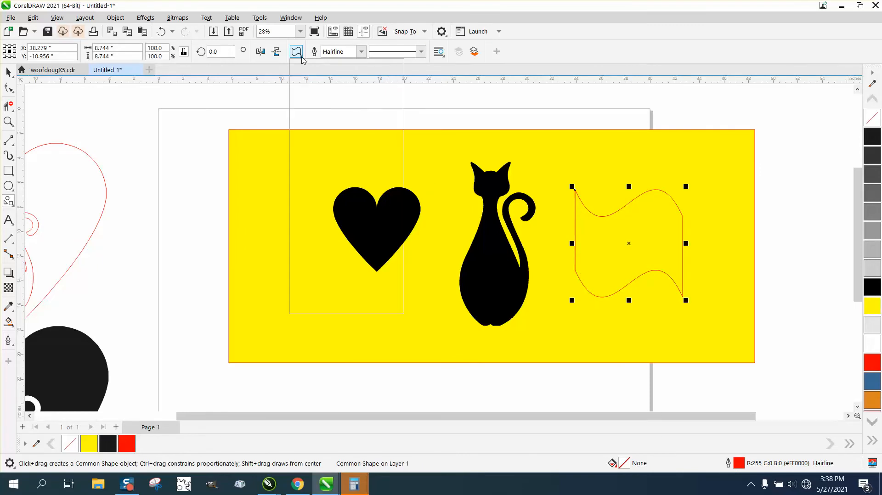
{"action": "left_click", "coordinate": [361, 94]}
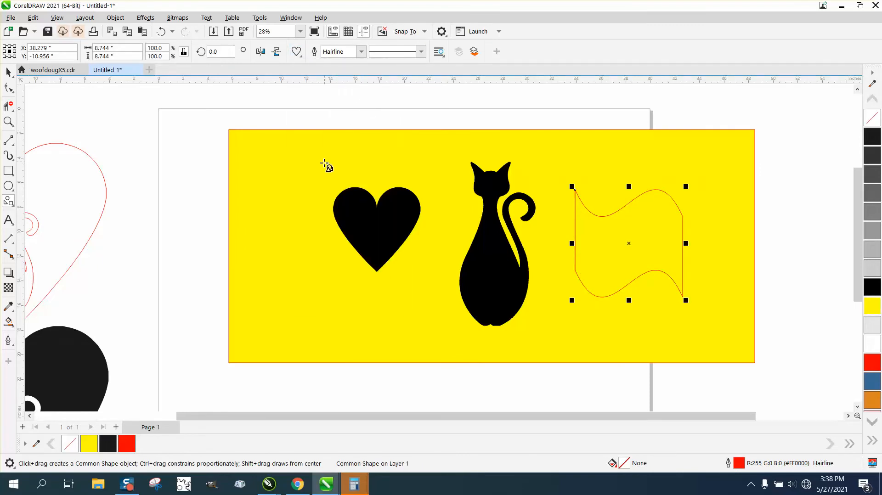
{"action": "left_click_drag", "start_coordinate": [325, 164], "coordinate": [233, 297]}
{"action": "key", "text": "Delete"}
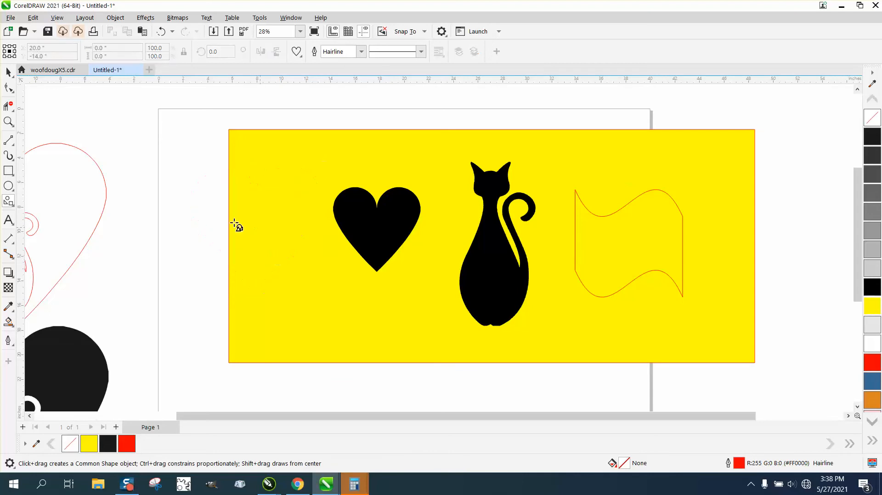
{"action": "left_click", "coordinate": [8, 72]}
{"action": "left_click", "coordinate": [617, 210]}
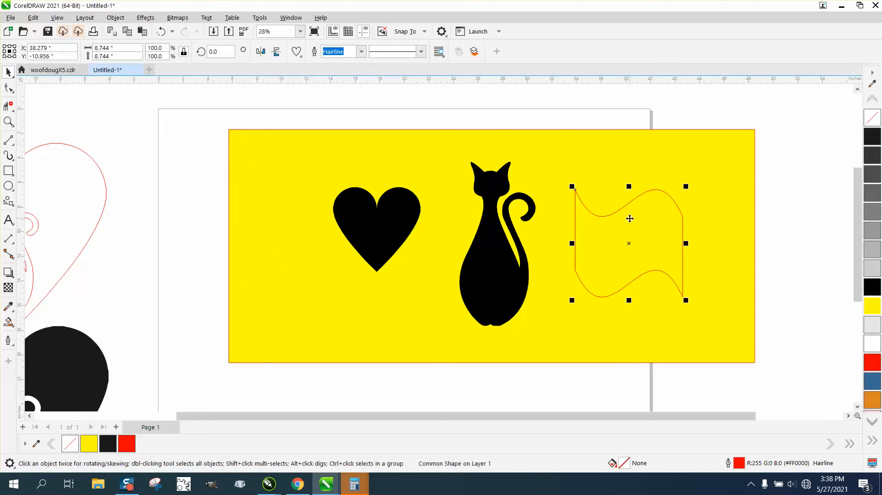
{"action": "key", "text": "Delete"}
- Enlarge the traced heart beside the cat to about 15.8 by 15.3 inches
{"action": "left_click", "coordinate": [414, 221]}
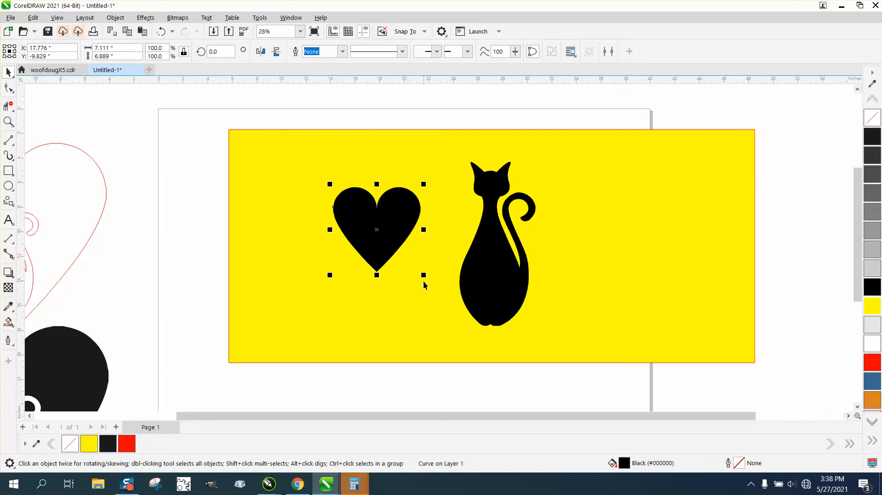
{"action": "left_click_drag", "start_coordinate": [424, 274], "coordinate": [380, 220]}
{"action": "left_click", "coordinate": [491, 244]}
- Remove the fill from the heart and cat and give them near-black hairline outlines
{"action": "left_click_drag", "start_coordinate": [256, 109], "coordinate": [586, 381]}
{"action": "left_click", "coordinate": [873, 122]}
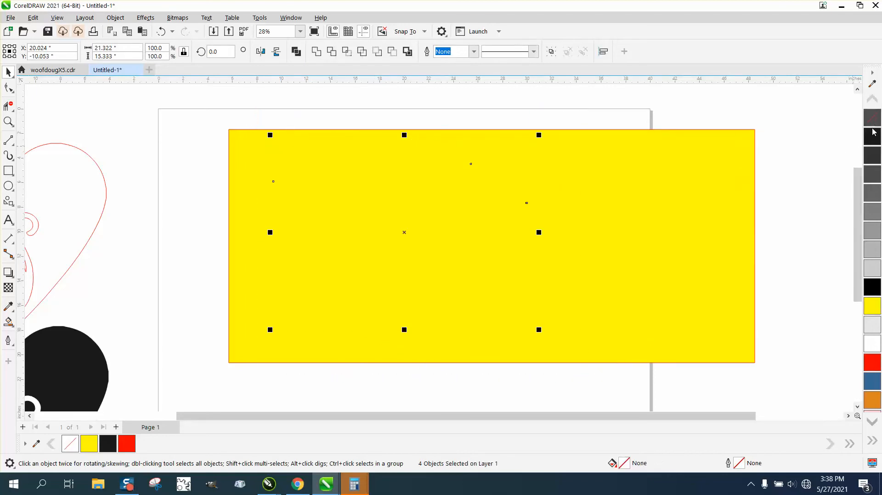
{"action": "left_click", "coordinate": [556, 106]}
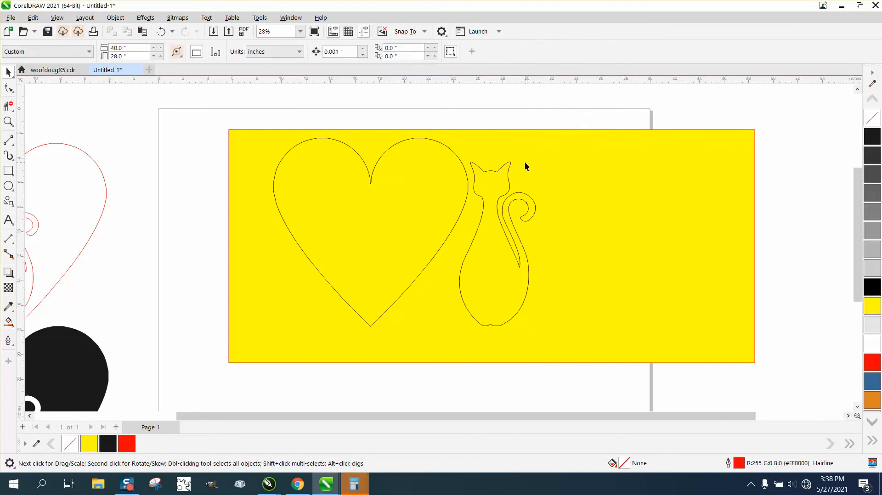
- Center the heart and the cat on the page, and shrink the cat to about 5.0 by 10.8 inches
{"action": "left_click", "coordinate": [508, 182]}
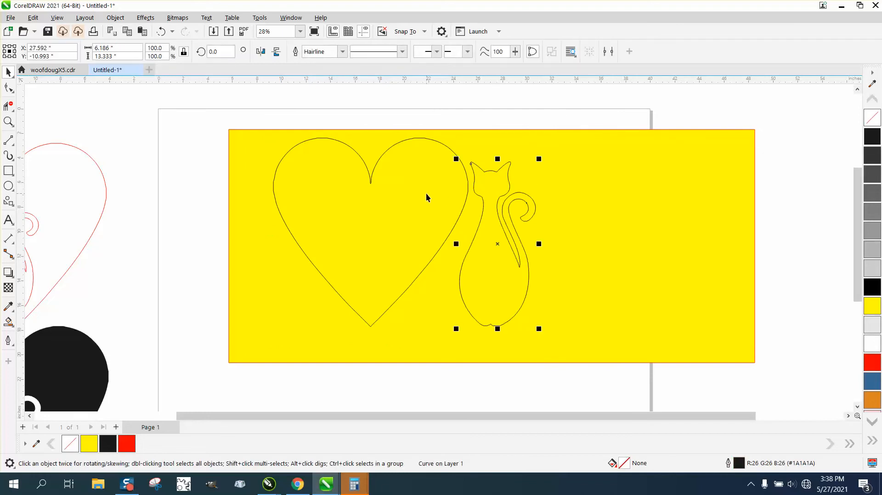
{"action": "left_click", "coordinate": [370, 180]}
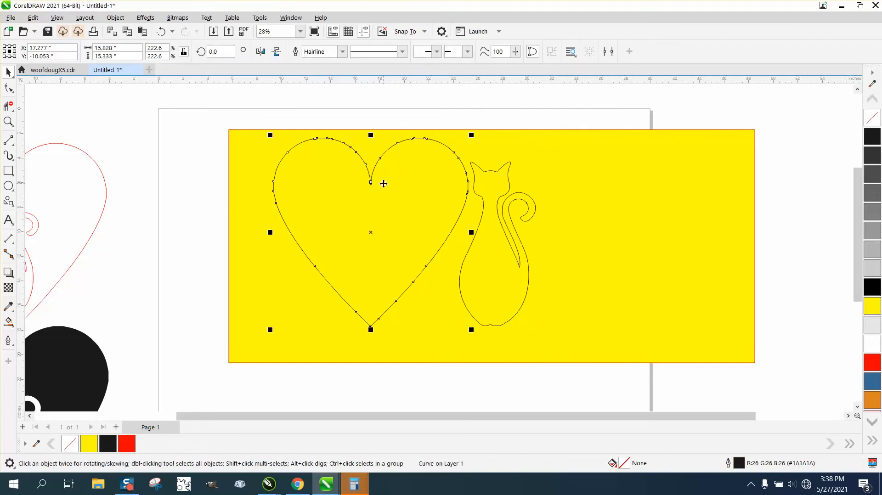
{"action": "key", "text": "p"}
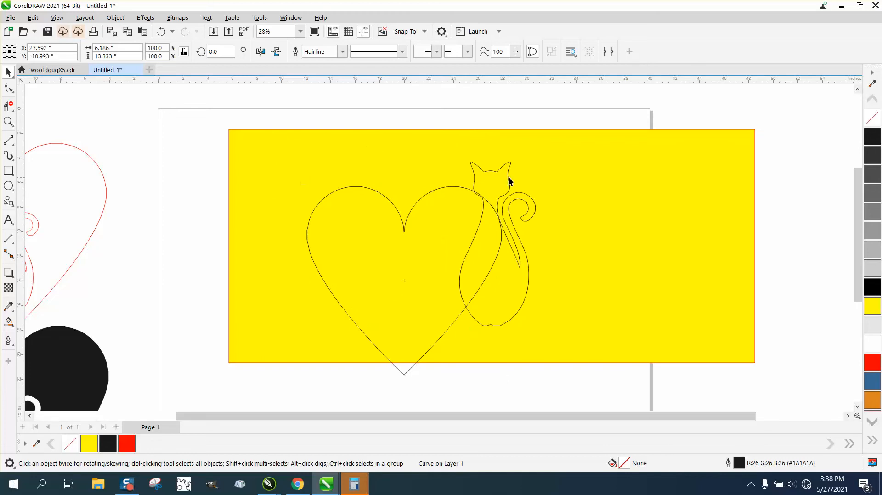
{"action": "left_click", "coordinate": [508, 181]}
{"action": "key", "text": "p"}
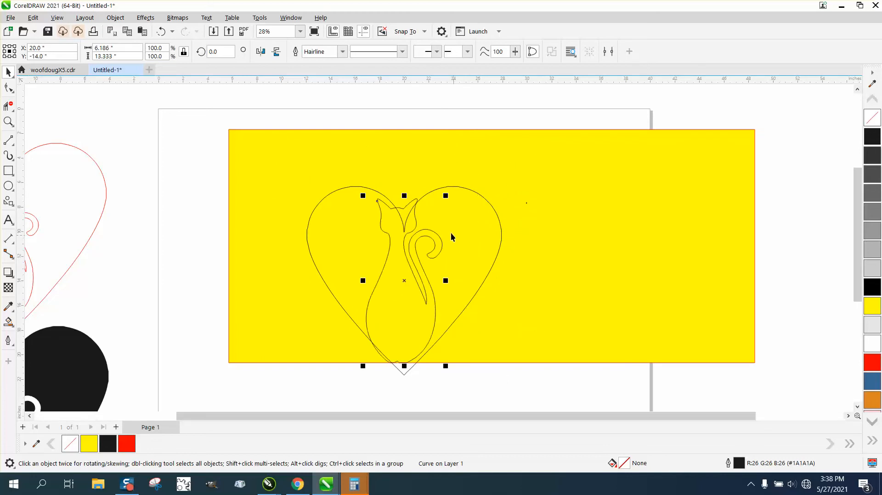
{"action": "left_click_drag", "start_coordinate": [446, 195], "coordinate": [439, 212]}
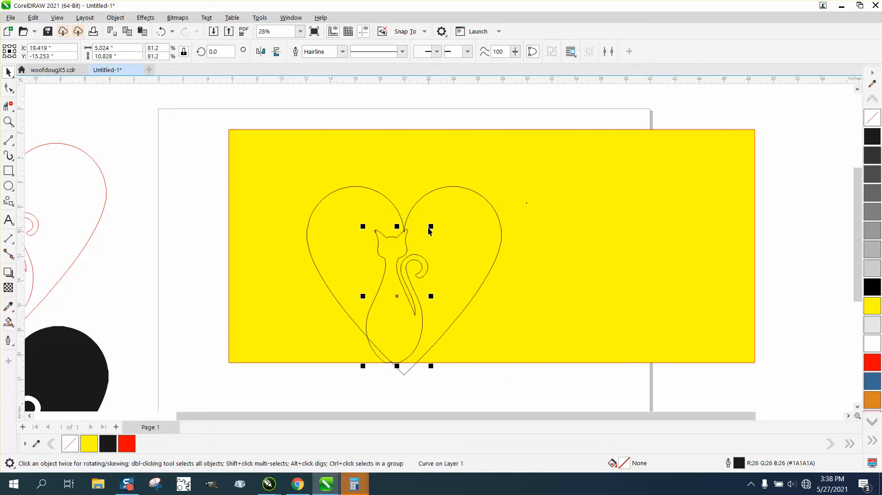
- Delete the yellow rectangle behind the heart and cat outlines
{"action": "left_click", "coordinate": [394, 165]}
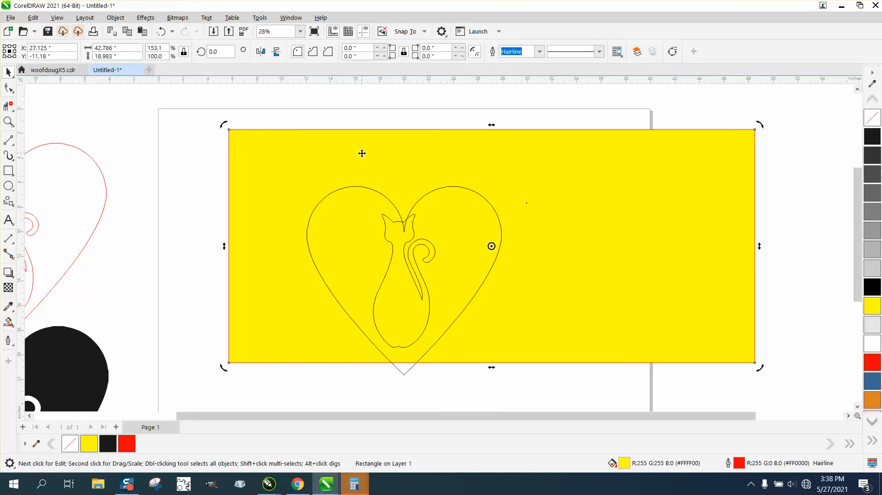
{"action": "key", "text": "Delete"}
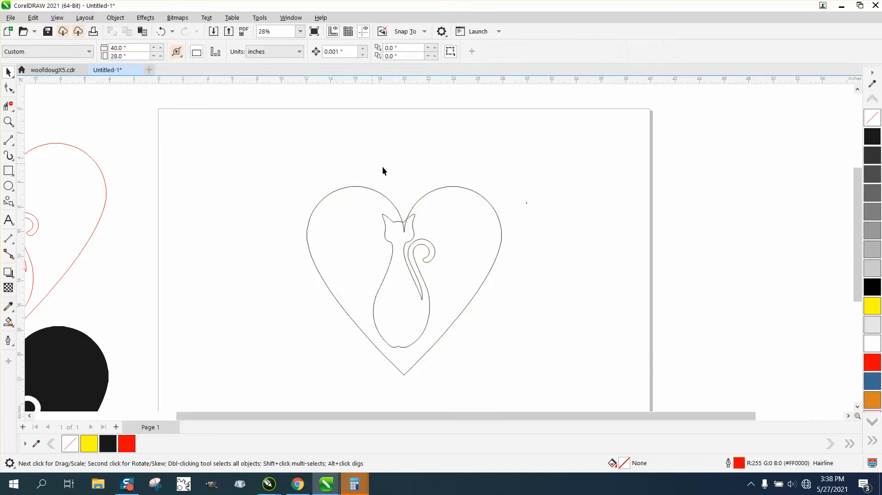
- Clear the selection and set the document's nudge distance to 0.01 inches
{"action": "left_click", "coordinate": [412, 237]}
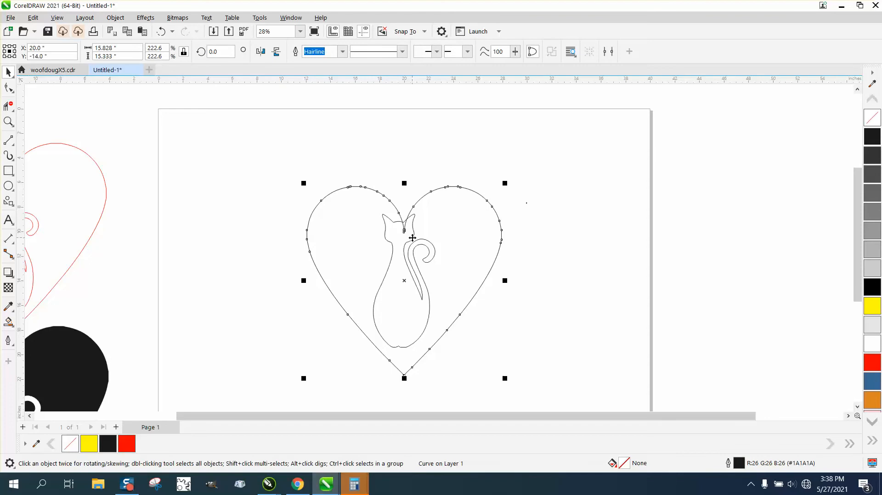
{"action": "left_click_drag", "start_coordinate": [355, 175], "coordinate": [405, 328]}
{"action": "left_click", "coordinate": [373, 156]}
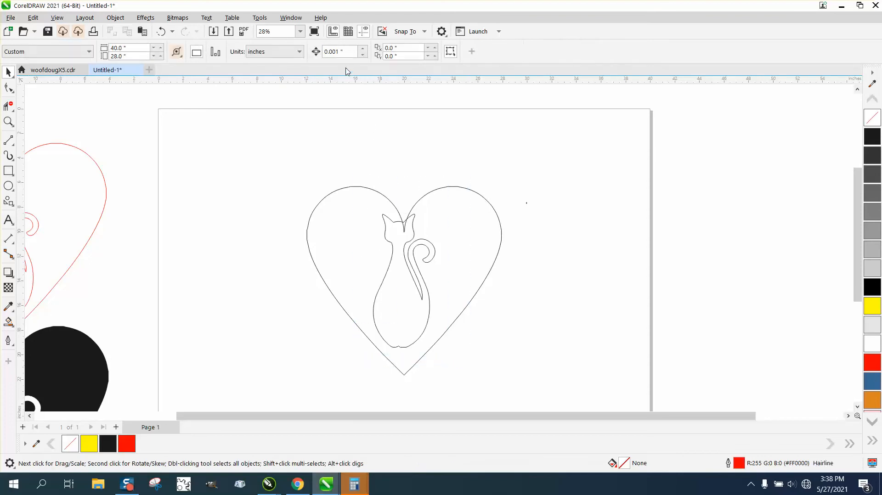
{"action": "left_click_drag", "start_coordinate": [345, 51], "coordinate": [281, 52]}
{"action": "type", "text": ".01"}
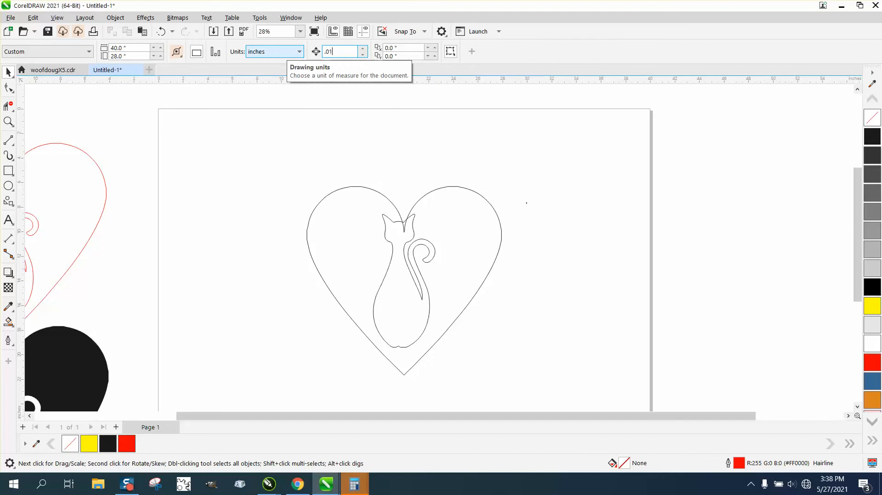
{"action": "key", "text": "Return"}
- Nudge the cat right and down inside the heart, below its notch, and shrink it to about 4.87 by 10.49 inches
{"action": "left_click_drag", "start_coordinate": [337, 177], "coordinate": [408, 324]}
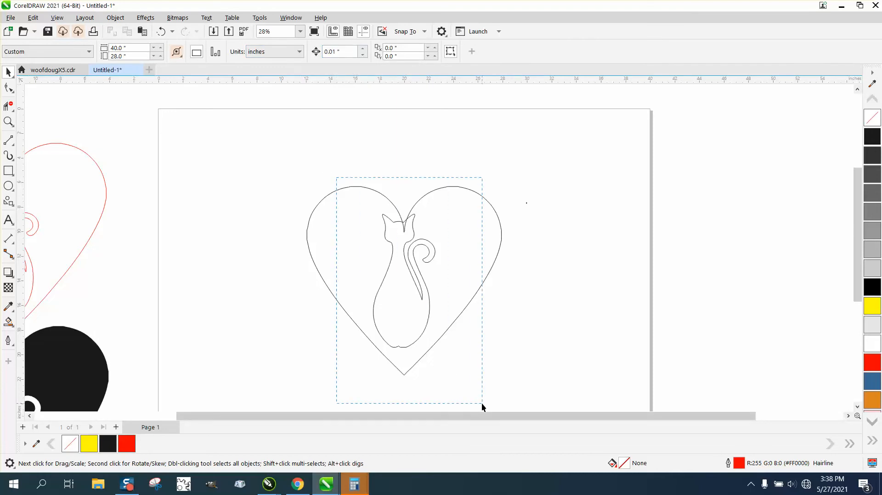
{"action": "left_click_drag", "start_coordinate": [482, 404], "coordinate": [481, 403]}
{"action": "key", "text": "Right"}
{"action": "key", "text": "Right"}
{"action": "key", "text": "Right"}
{"action": "key", "text": "Right"}
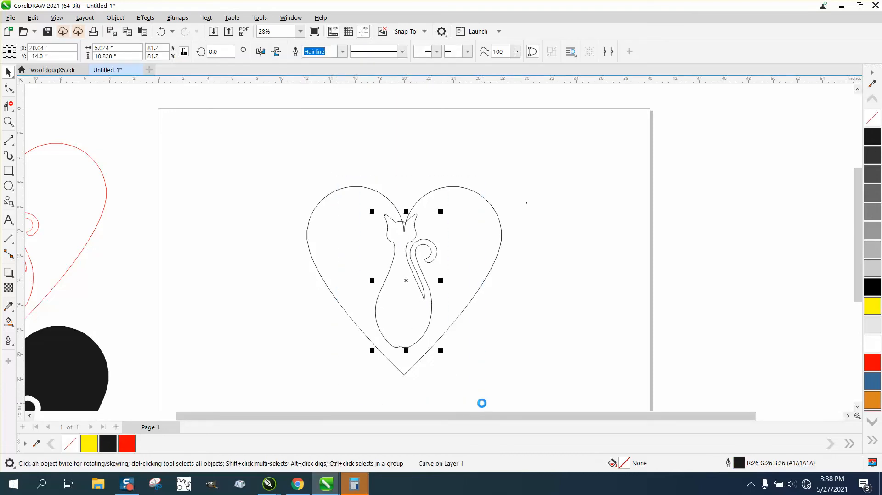
{"action": "key", "text": "Right"}
{"action": "key", "text": "Right"}
{"action": "key", "text": "Right"}
{"action": "key", "text": "Right"}
{"action": "key", "text": "Right"}
{"action": "key", "text": "Right"}
{"action": "key", "text": "Right"}
{"action": "key", "text": "Right"}
{"action": "key", "text": "Right"}
{"action": "key", "text": "Right"}
{"action": "key", "text": "Right"}
{"action": "key", "text": "Right"}
{"action": "key", "text": "Right"}
{"action": "key", "text": "Right"}
{"action": "key", "text": "Right"}
{"action": "key", "text": "Right"}
{"action": "key", "text": "Right"}
{"action": "key", "text": "Right"}
{"action": "key", "text": "Right"}
{"action": "key", "text": "Right"}
{"action": "key", "text": "Down"}
{"action": "key", "text": "Down"}
{"action": "key", "text": "Down"}
{"action": "key", "text": "Down"}
{"action": "key", "text": "Down"}
{"action": "key", "text": "Down"}
{"action": "key", "text": "Down"}
{"action": "key", "text": "Down"}
{"action": "key", "text": "Down"}
{"action": "key", "text": "Down"}
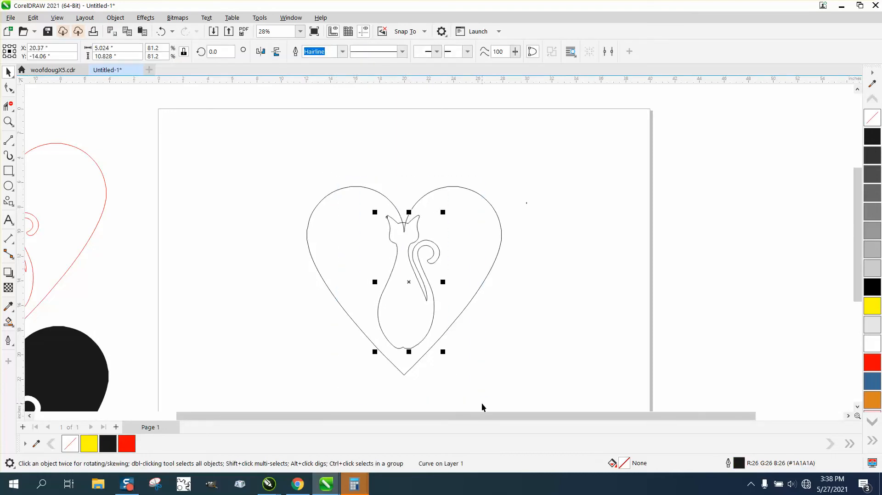
{"action": "key", "text": "Down"}
{"action": "key", "text": "Down"}
{"action": "key", "text": "Down"}
{"action": "key", "text": "Down"}
{"action": "key", "text": "Down"}
{"action": "key", "text": "Down"}
{"action": "key", "text": "Down"}
{"action": "key", "text": "Down"}
{"action": "key", "text": "Down"}
{"action": "key", "text": "Down"}
{"action": "key", "text": "Down"}
{"action": "key", "text": "Down"}
{"action": "key", "text": "Down"}
{"action": "key", "text": "Down"}
{"action": "key", "text": "Down"}
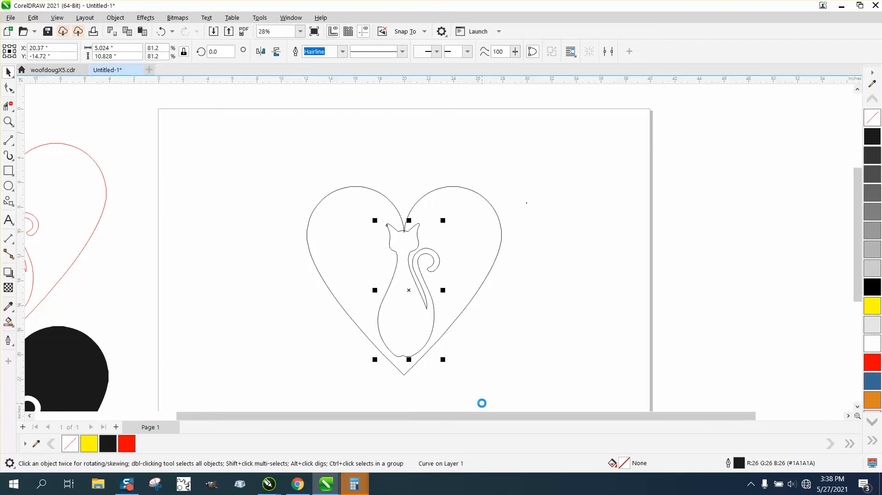
{"action": "key", "text": "Down"}
{"action": "key", "text": "Down"}
{"action": "key", "text": "Down"}
{"action": "key", "text": "Down"}
{"action": "key", "text": "Down"}
{"action": "key", "text": "Down"}
{"action": "key", "text": "Down"}
{"action": "key", "text": "Down"}
{"action": "key", "text": "Down"}
{"action": "key", "text": "Down"}
{"action": "key", "text": "Down"}
{"action": "key", "text": "Down"}
{"action": "key", "text": "Down"}
{"action": "key", "text": "Down"}
{"action": "key", "text": "Down"}
{"action": "key", "text": "Down"}
{"action": "key", "text": "Down"}
{"action": "key", "text": "Down"}
{"action": "key", "text": "Down"}
{"action": "key", "text": "Down"}
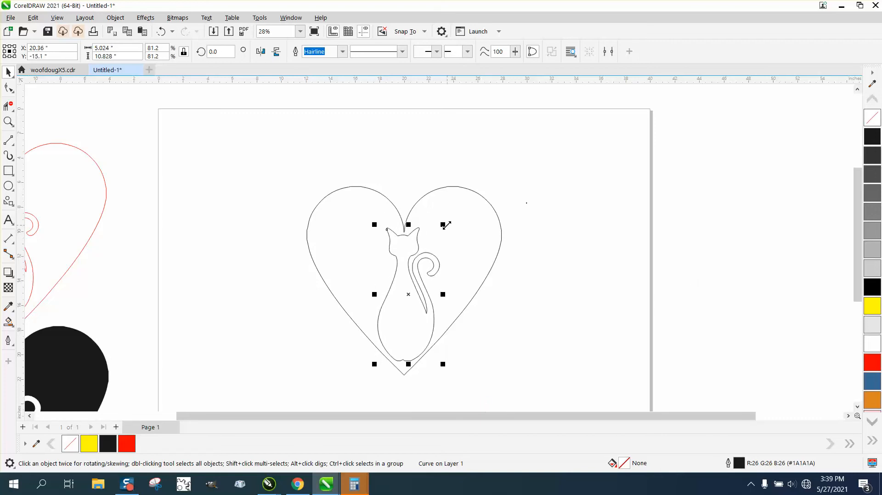
{"action": "left_click_drag", "start_coordinate": [444, 225], "coordinate": [446, 229]}
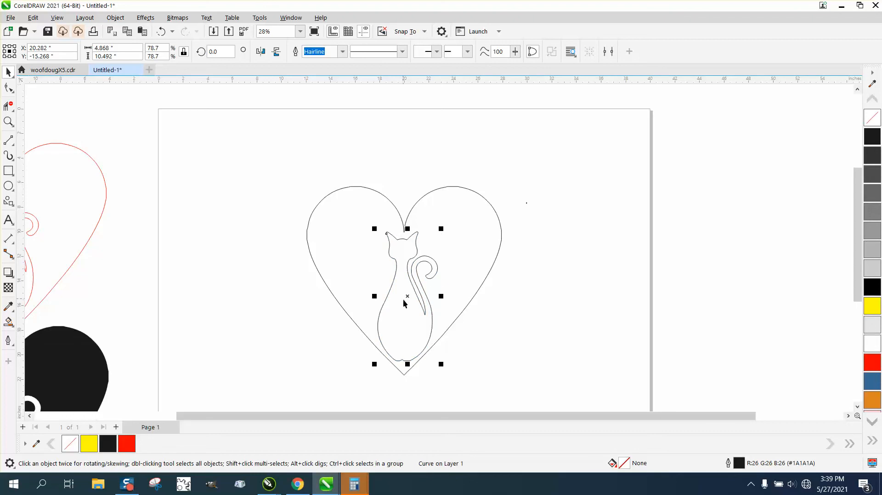
{"action": "left_click_drag", "start_coordinate": [406, 297], "coordinate": [407, 295]}
- Select the heart and cat outlines together and color them red
{"action": "left_click_drag", "start_coordinate": [304, 175], "coordinate": [598, 416]}
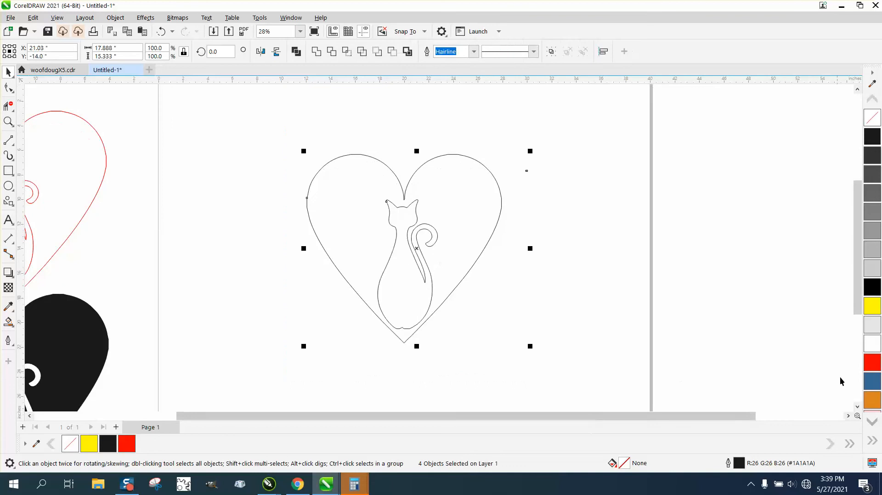
{"action": "right_click", "coordinate": [871, 367]}
{"action": "left_click", "coordinate": [637, 327]}
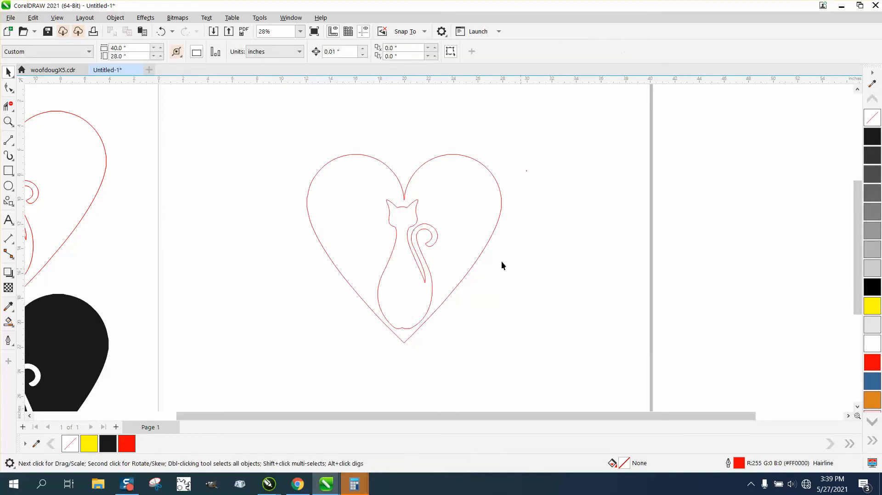
- Move the heart outline away from the cat and undo the move
{"action": "left_click_drag", "start_coordinate": [433, 236], "coordinate": [509, 235]}
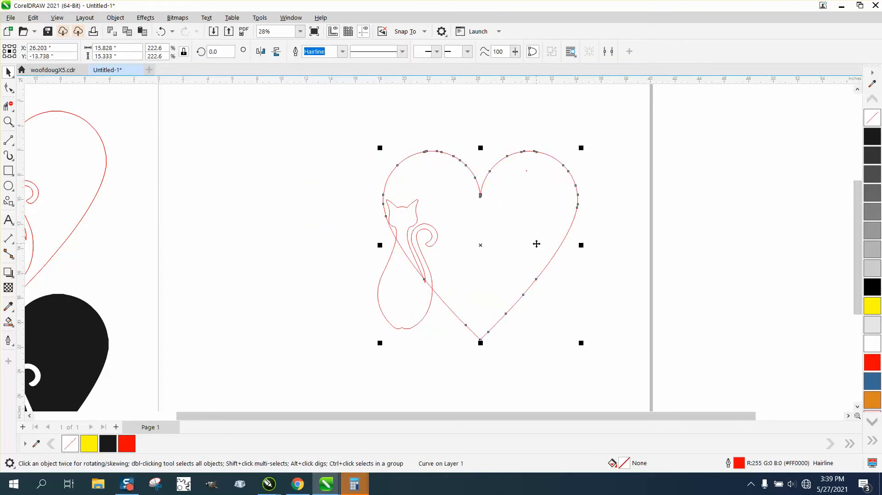
{"action": "left_click", "coordinate": [161, 32]}
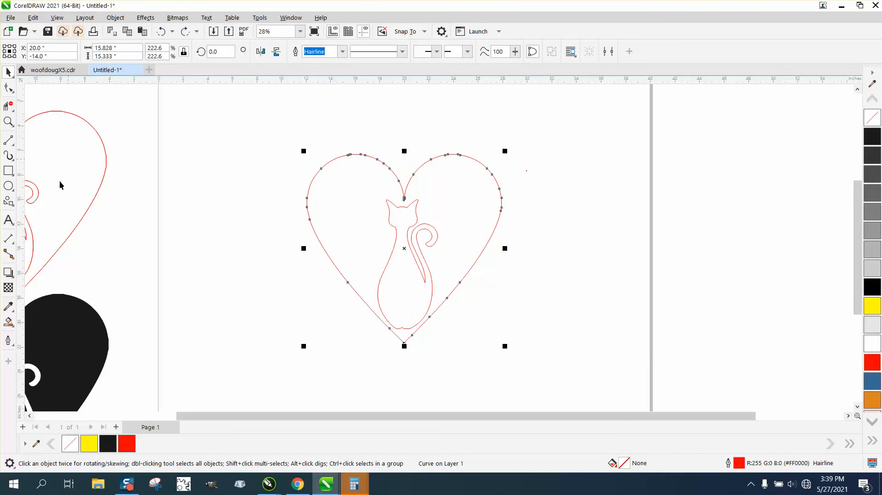
- Smart-fill the heart area around the cat in near-black and move the filled shape to the right of the outlines
{"action": "left_click", "coordinate": [9, 322]}
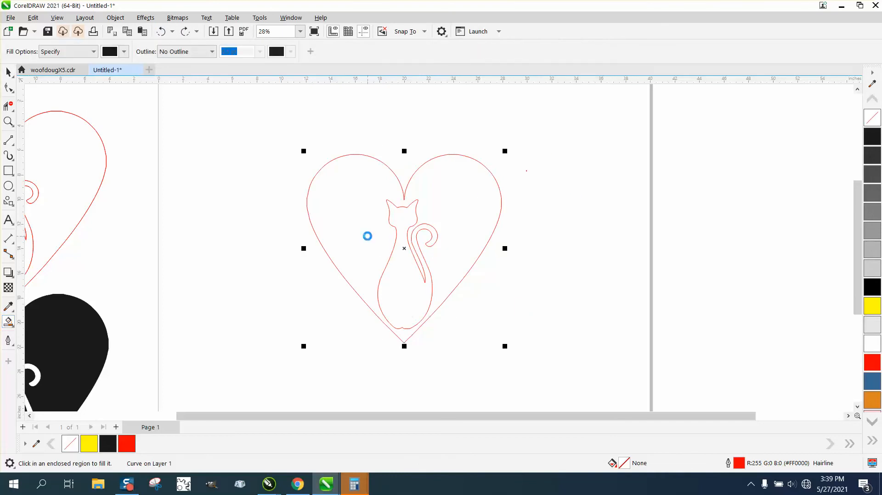
{"action": "left_click", "coordinate": [8, 72]}
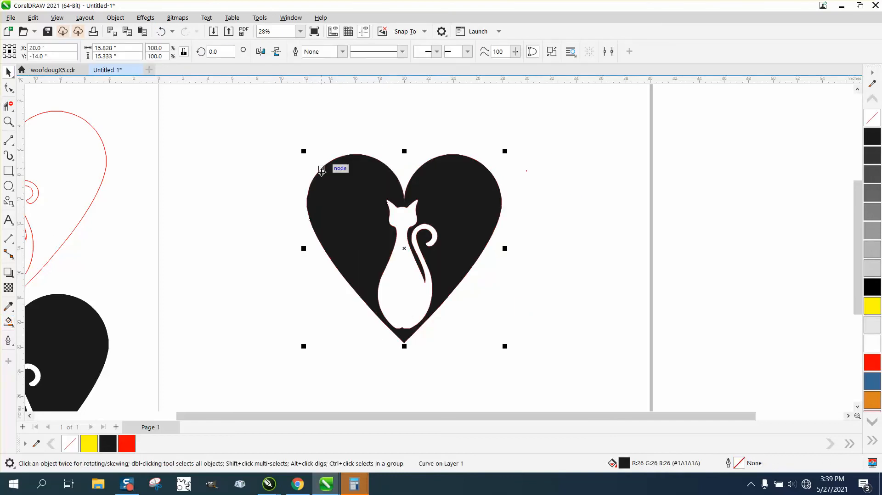
{"action": "left_click_drag", "start_coordinate": [357, 221], "coordinate": [569, 222]}
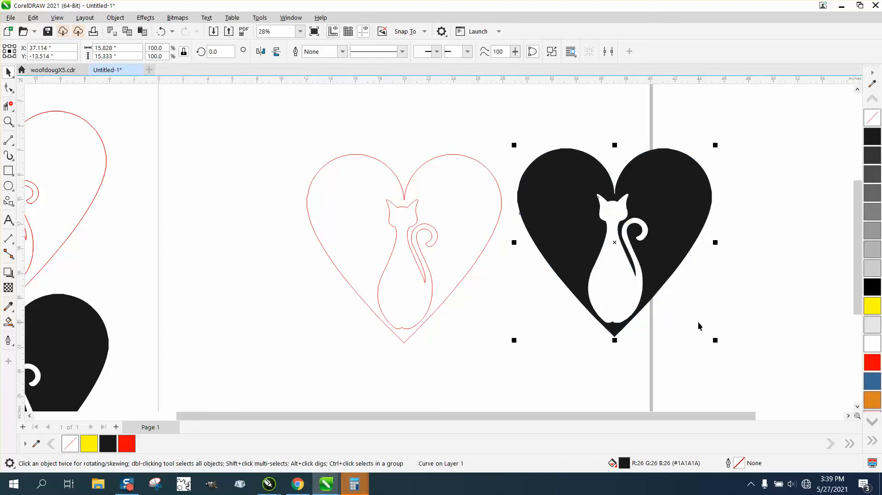
- Recolor the smart-filled heart shape orange and delete it
{"action": "left_click", "coordinate": [873, 399]}
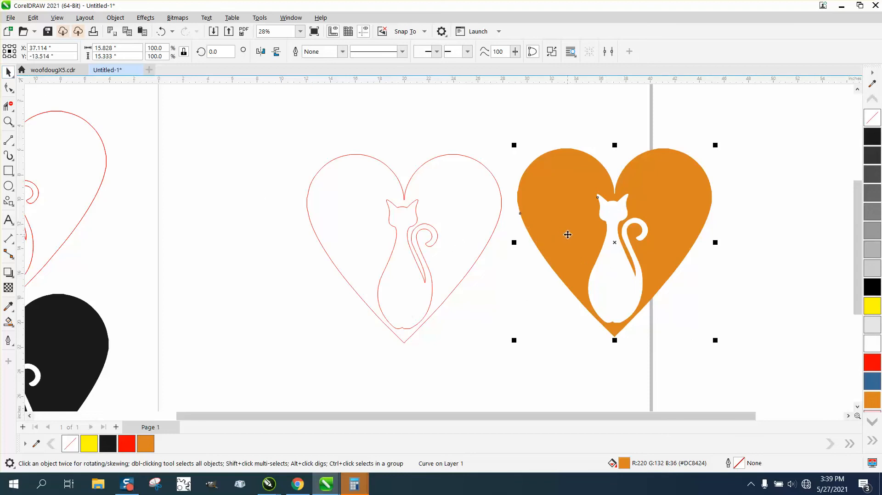
{"action": "key", "text": "Delete"}
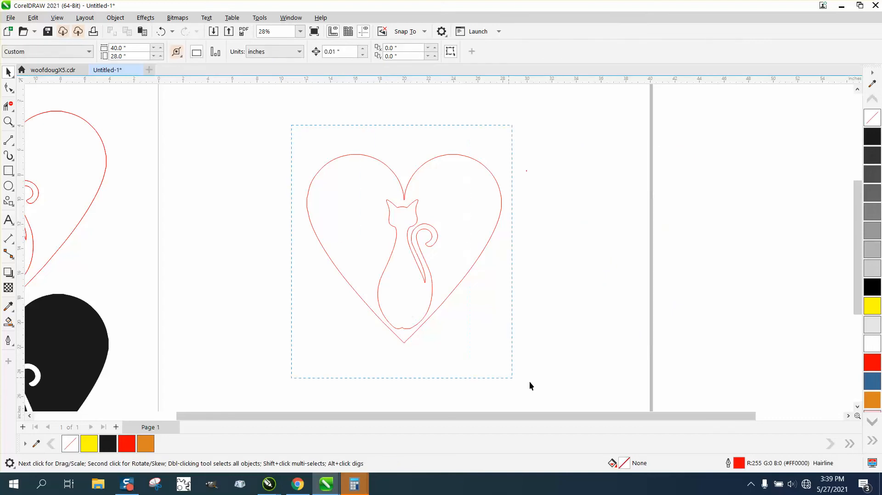
- Select the heart and cat outlines together and place a duplicate of them to the right of the original
{"action": "left_click_drag", "start_coordinate": [530, 383], "coordinate": [564, 385]}
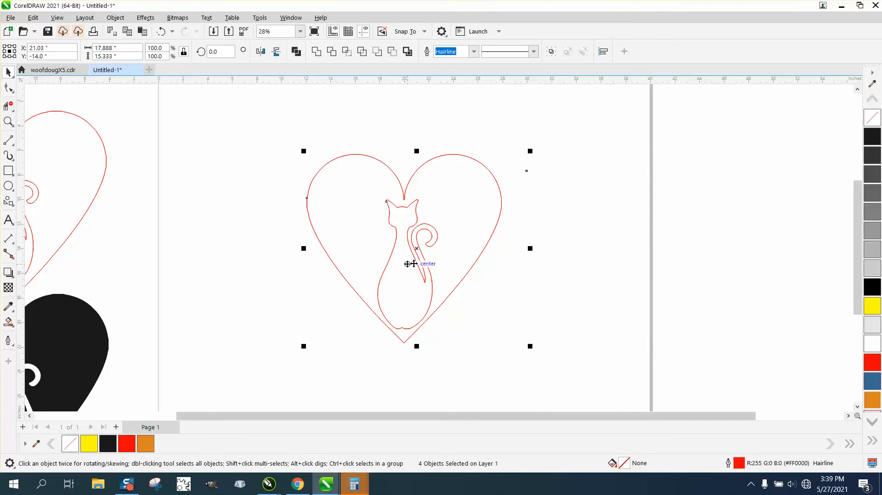
{"action": "left_click_drag", "start_coordinate": [419, 249], "coordinate": [632, 254]}
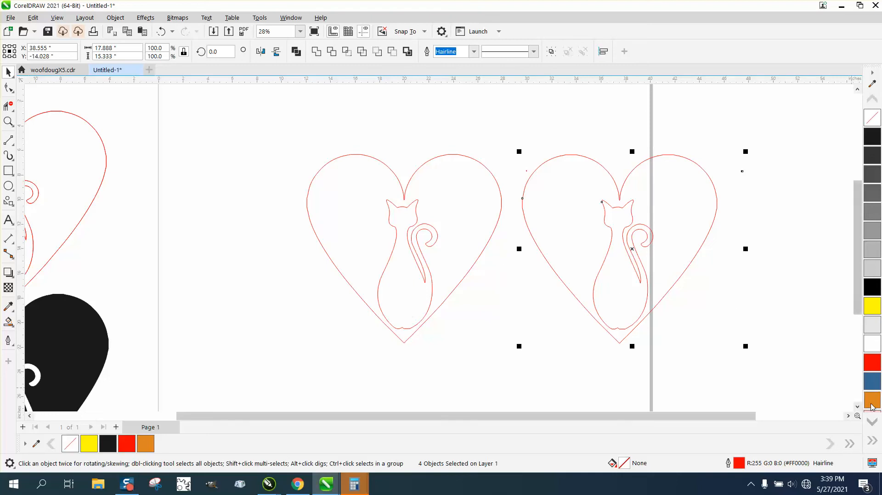
- Smart-fill the heart area around the original cat and the duplicate's cat in burnt orange (#CC6633) without an outline
{"action": "left_click", "coordinate": [13, 327]}
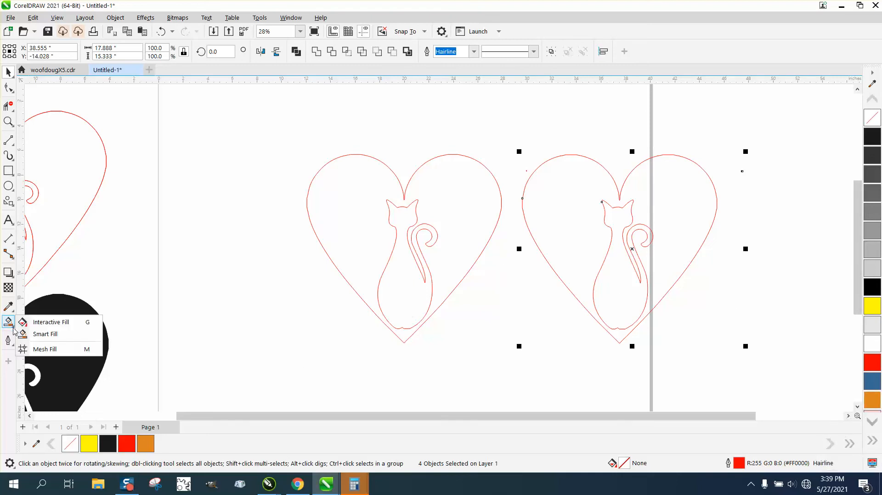
{"action": "left_click", "coordinate": [46, 335]}
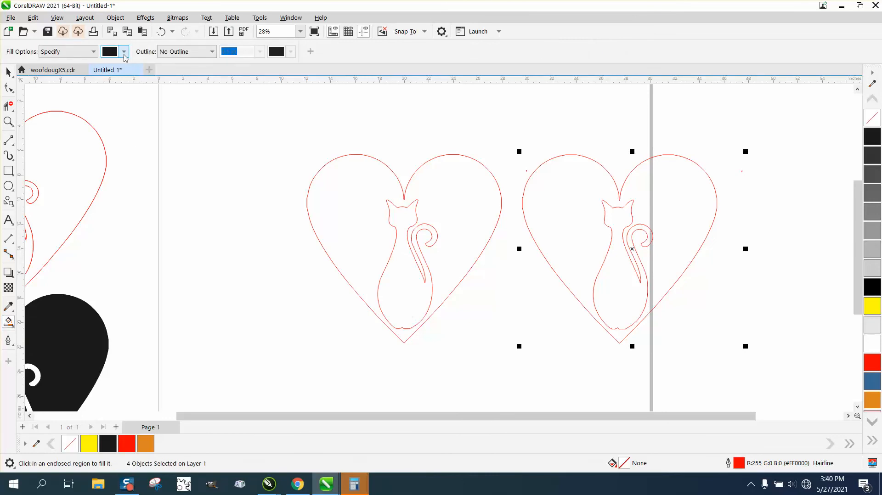
{"action": "left_click", "coordinate": [125, 52]}
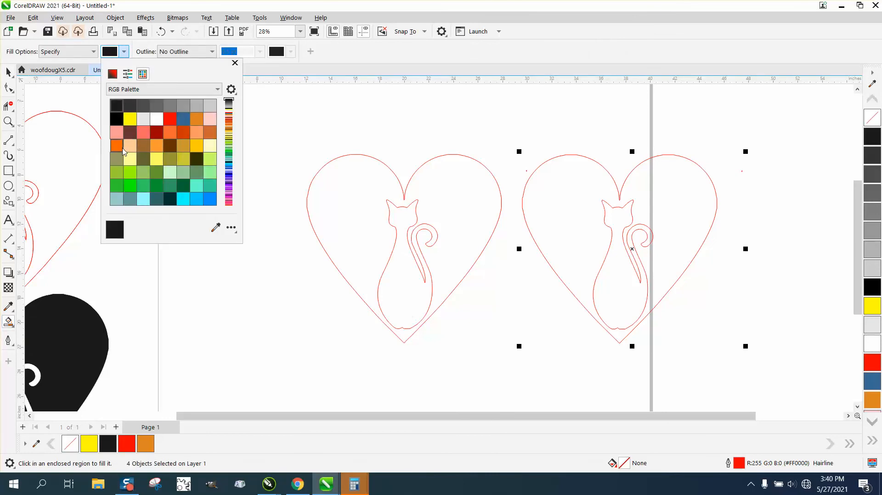
{"action": "left_click", "coordinate": [210, 134]}
{"action": "left_click", "coordinate": [355, 202]}
{"action": "left_click", "coordinate": [353, 199]}
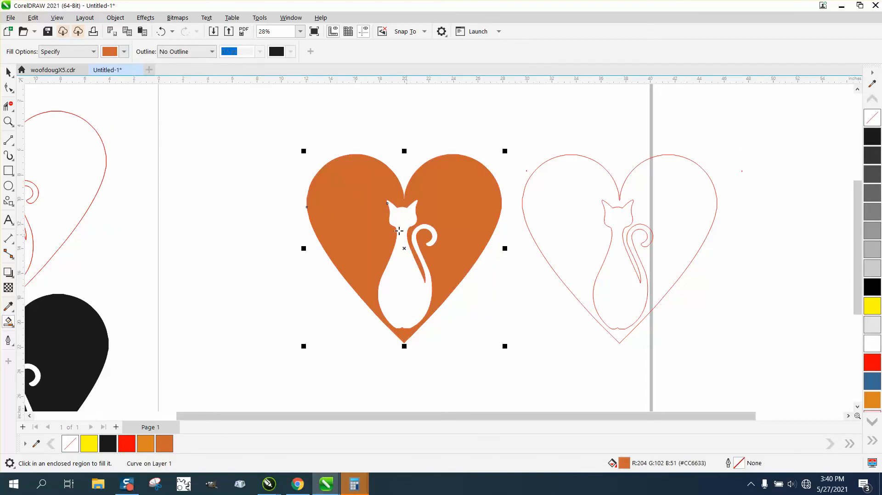
{"action": "left_click", "coordinate": [615, 285]}
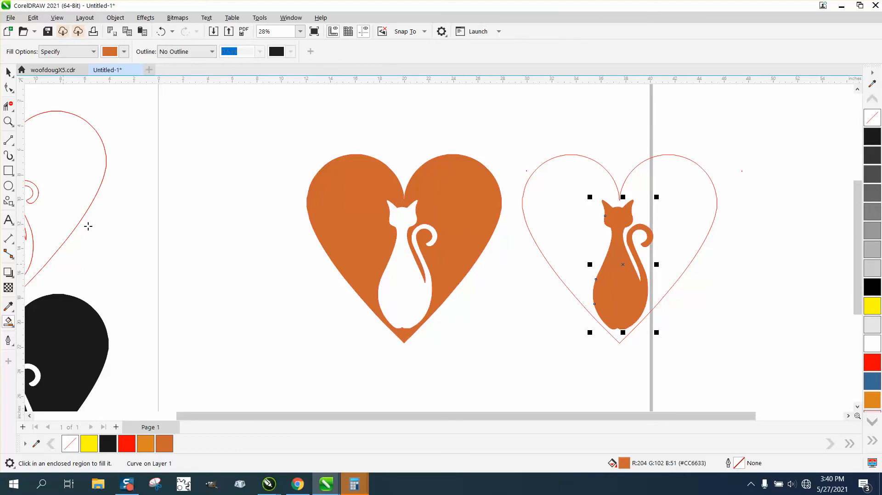
- Smart-fill the original's cat and the heart area around the duplicate's cat in dark olive (#333300)
{"action": "left_click", "coordinate": [124, 51]}
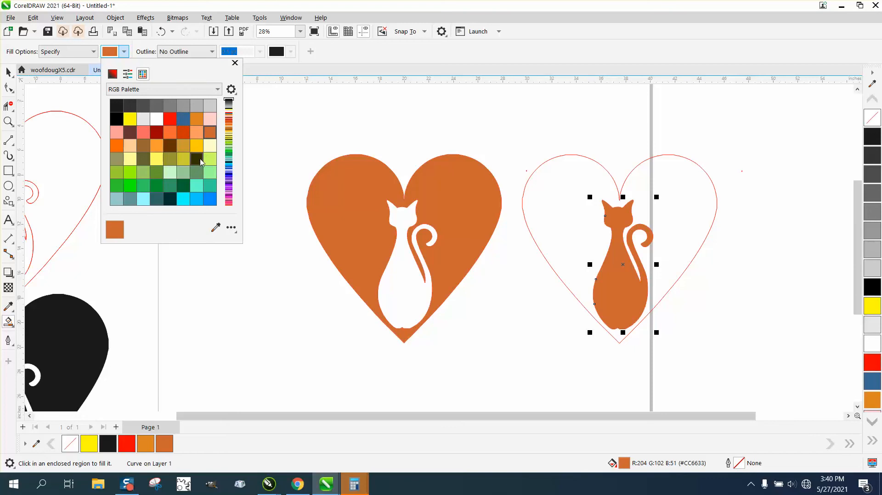
{"action": "left_click", "coordinate": [196, 159]}
{"action": "left_click", "coordinate": [408, 232]}
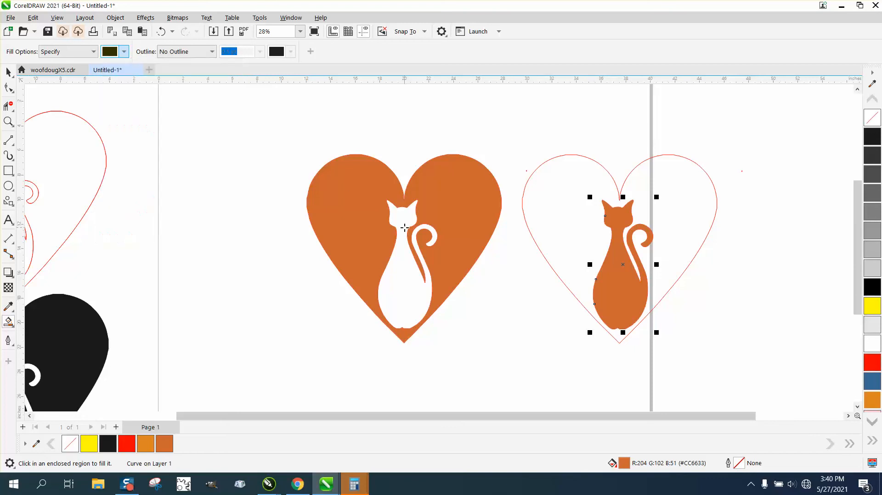
{"action": "left_click", "coordinate": [404, 228]}
{"action": "left_click", "coordinate": [563, 232]}
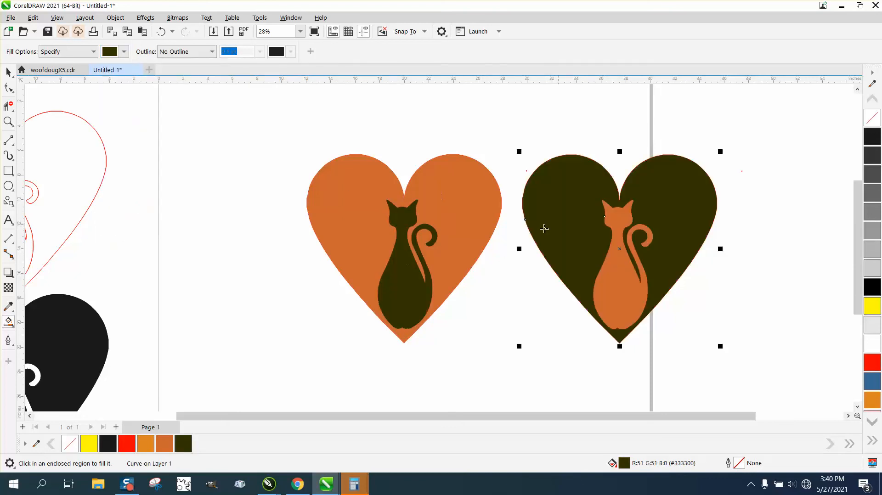
{"action": "left_click", "coordinate": [9, 72]}
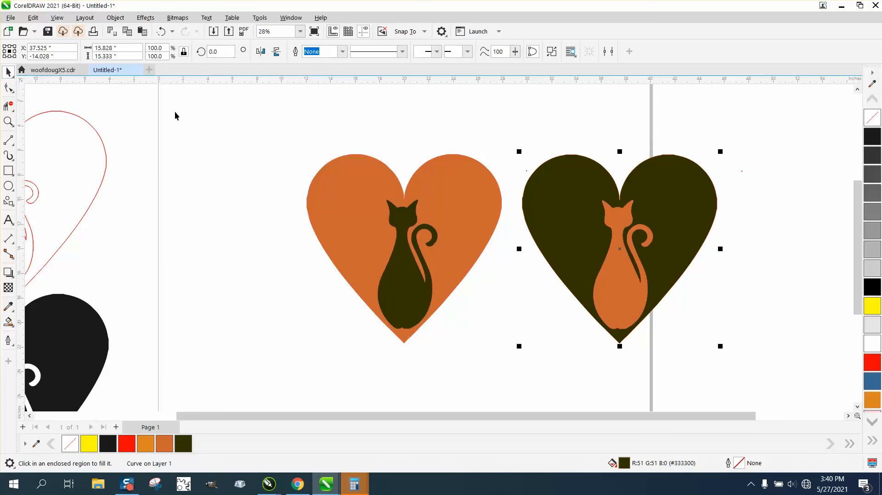
- Select both heart designs and delete the two nodes of the flat segment on the orange heart's left edge
{"action": "left_click_drag", "start_coordinate": [275, 124], "coordinate": [770, 379]}
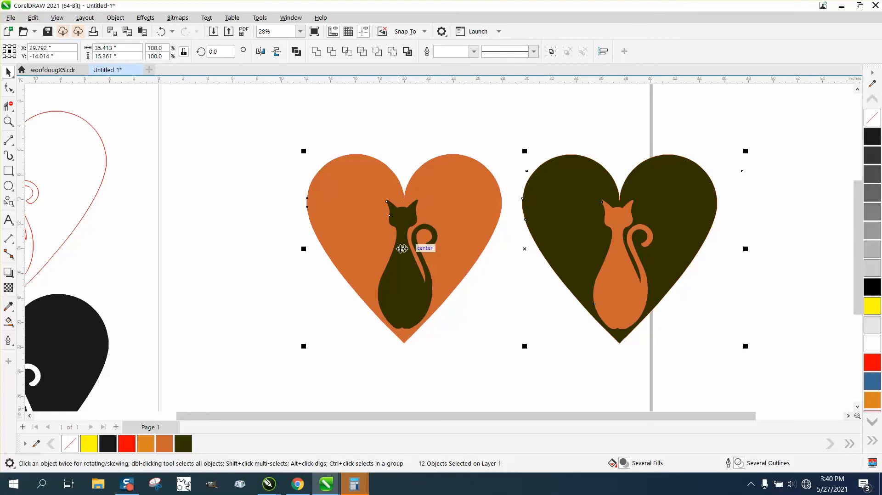
{"action": "left_click", "coordinate": [9, 122]}
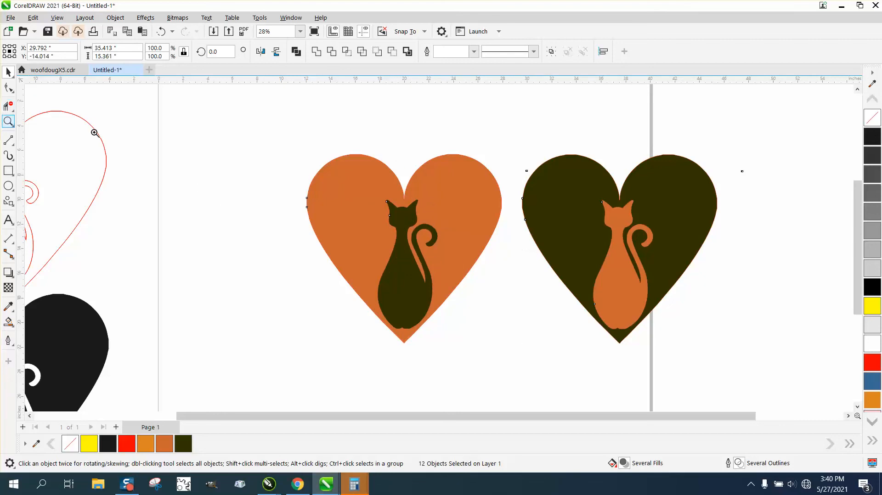
{"action": "left_click_drag", "start_coordinate": [363, 188], "coordinate": [501, 329]}
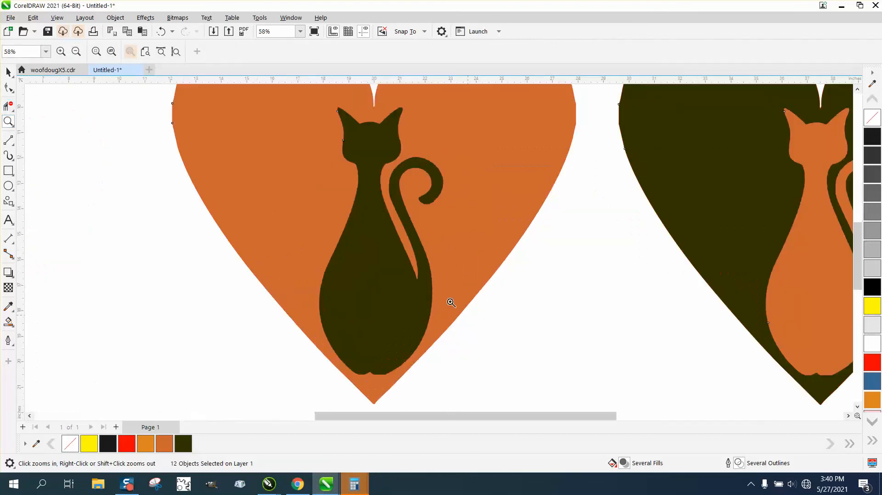
{"action": "right_click", "coordinate": [388, 242]}
{"action": "left_click_drag", "start_coordinate": [257, 95], "coordinate": [704, 358]}
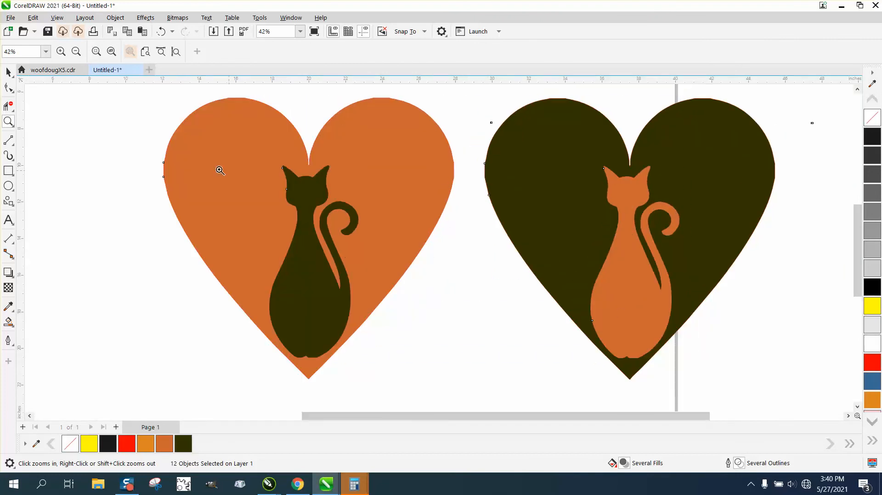
{"action": "left_click_drag", "start_coordinate": [124, 150], "coordinate": [203, 198]}
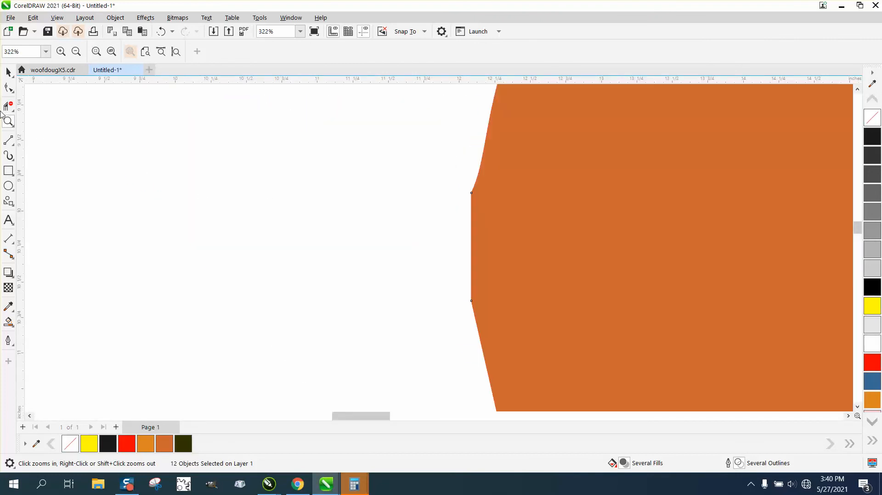
{"action": "left_click", "coordinate": [8, 87]}
{"action": "scroll", "coordinate": [171, 177], "scroll_direction": "down", "scroll_amount": 1}
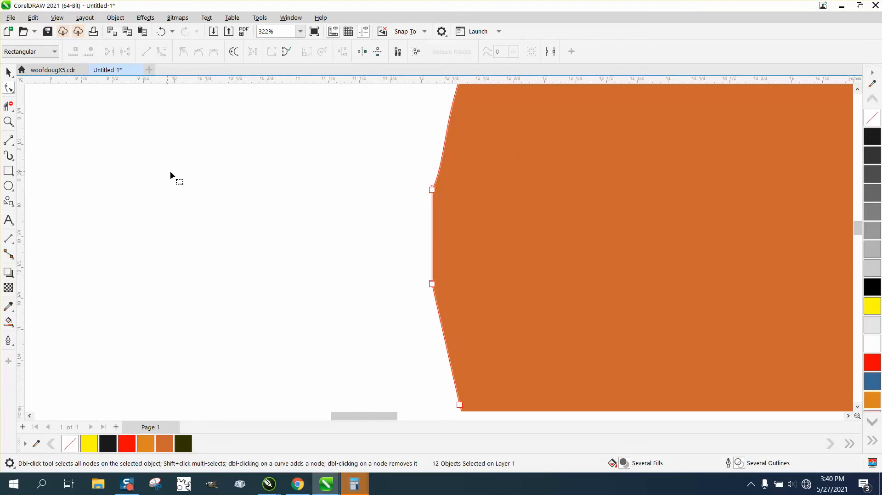
{"action": "left_click_drag", "start_coordinate": [407, 267], "coordinate": [408, 270]}
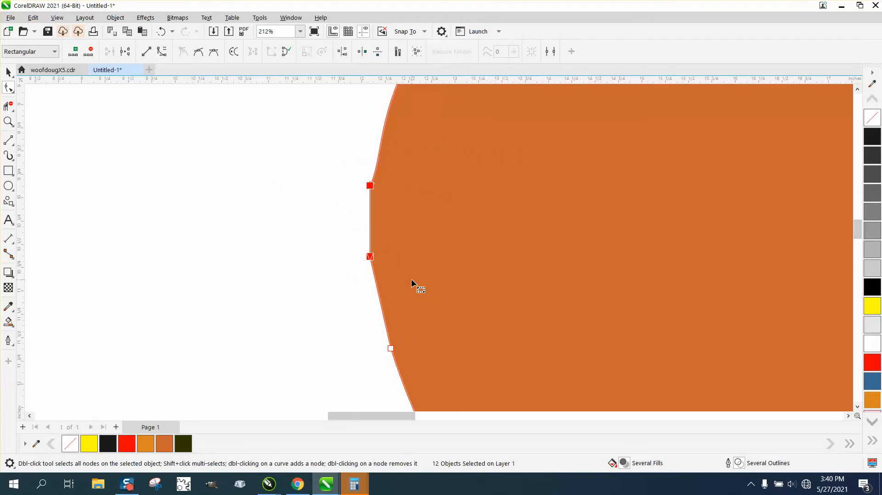
{"action": "key", "text": "Delete"}
{"action": "scroll", "coordinate": [279, 264], "scroll_direction": "down", "scroll_amount": 3}
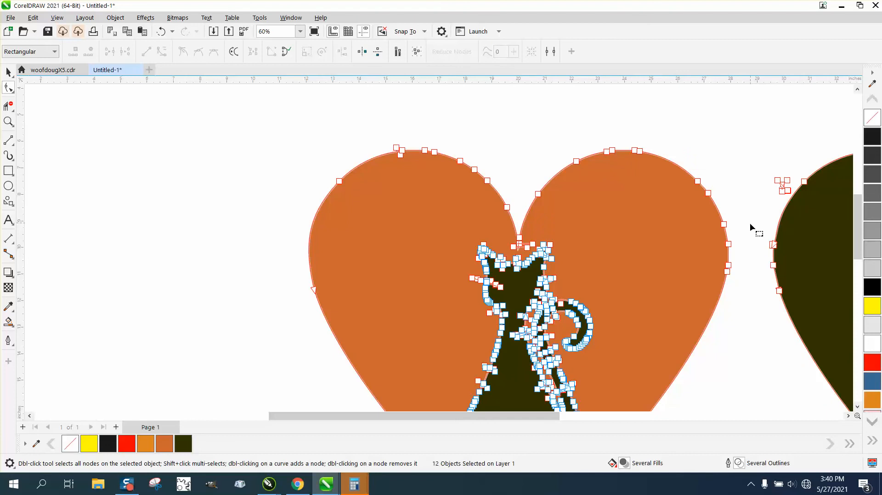
- Delete the two nodes of the flat segment on the orange heart's right edge and leave node editing
{"action": "left_click", "coordinate": [8, 121]}
{"action": "left_click_drag", "start_coordinate": [644, 204], "coordinate": [764, 300]}
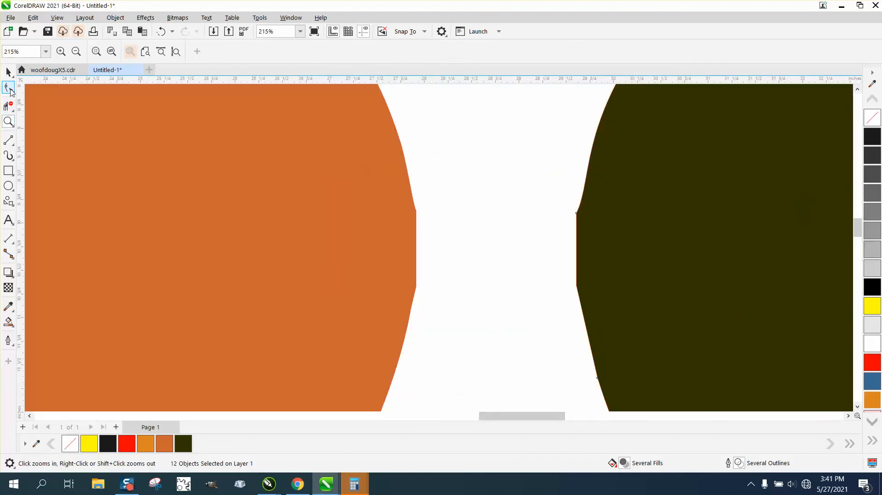
{"action": "left_click", "coordinate": [8, 87]}
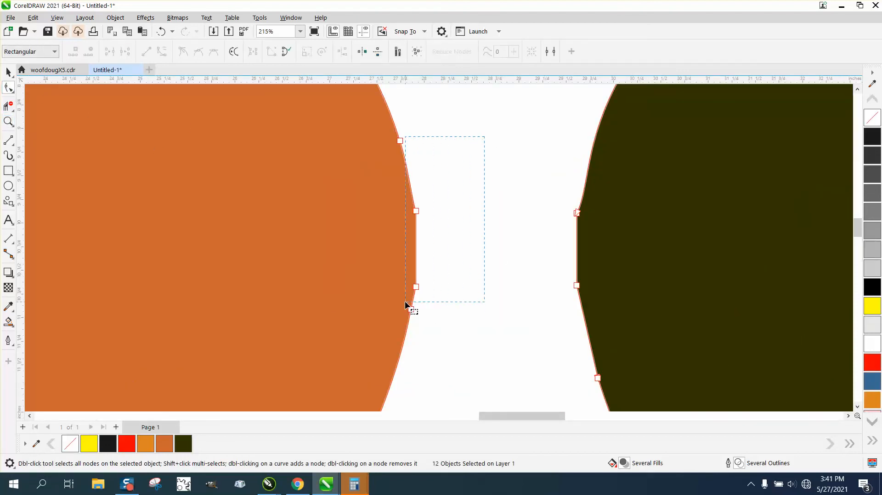
{"action": "left_click_drag", "start_coordinate": [405, 302], "coordinate": [406, 304]}
{"action": "key", "text": "Delete"}
{"action": "scroll", "coordinate": [393, 263], "scroll_direction": "down", "scroll_amount": 3}
{"action": "scroll", "coordinate": [412, 265], "scroll_direction": "down", "scroll_amount": 1}
{"action": "scroll", "coordinate": [416, 242], "scroll_direction": "down", "scroll_amount": 1}
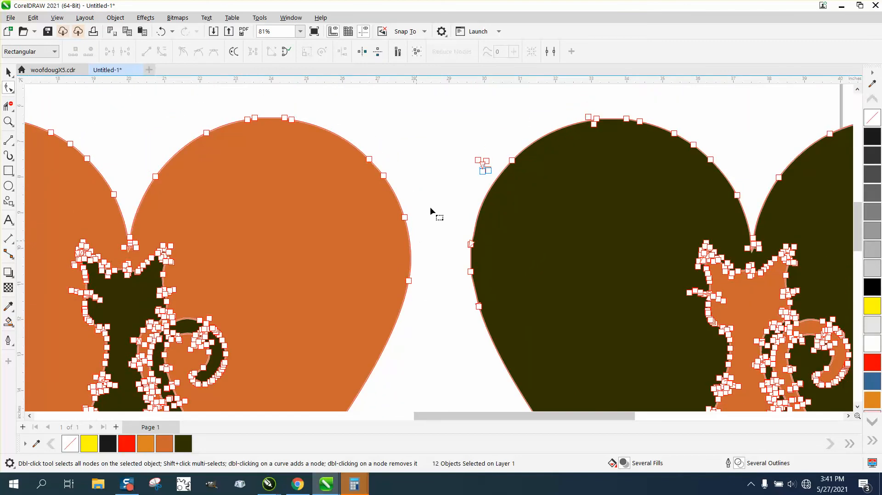
{"action": "scroll", "coordinate": [393, 150], "scroll_direction": "down", "scroll_amount": 2}
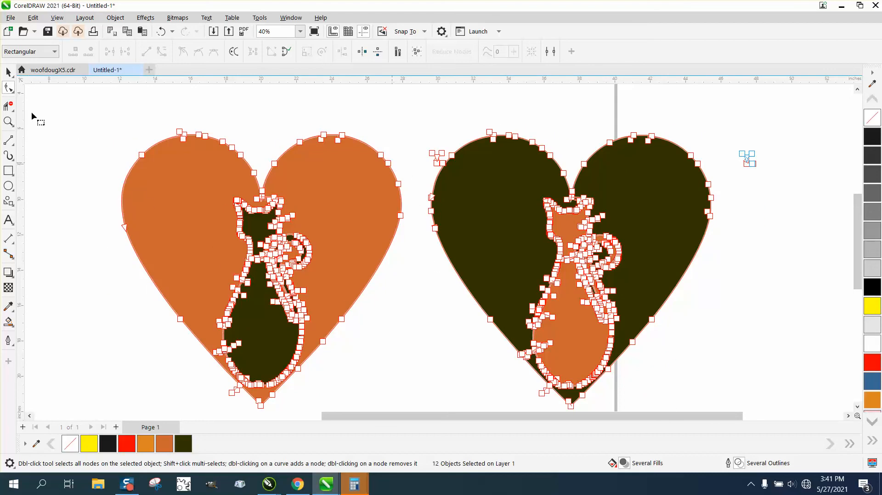
{"action": "left_click", "coordinate": [9, 73]}
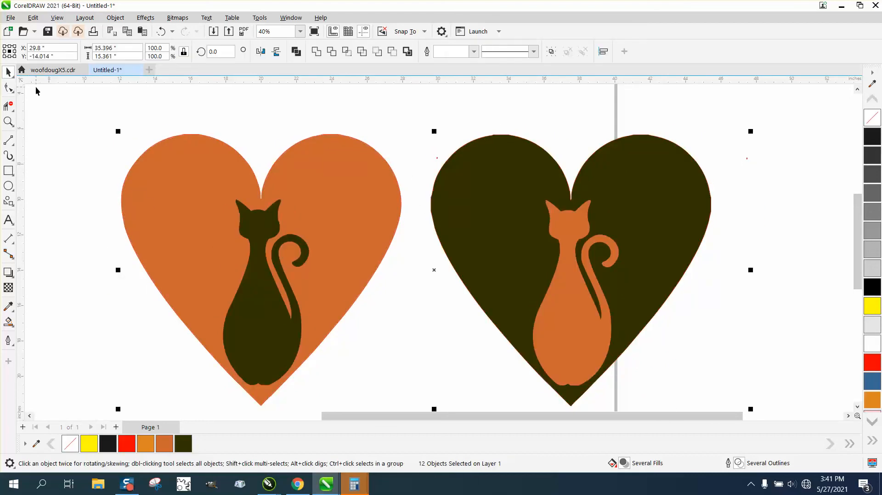